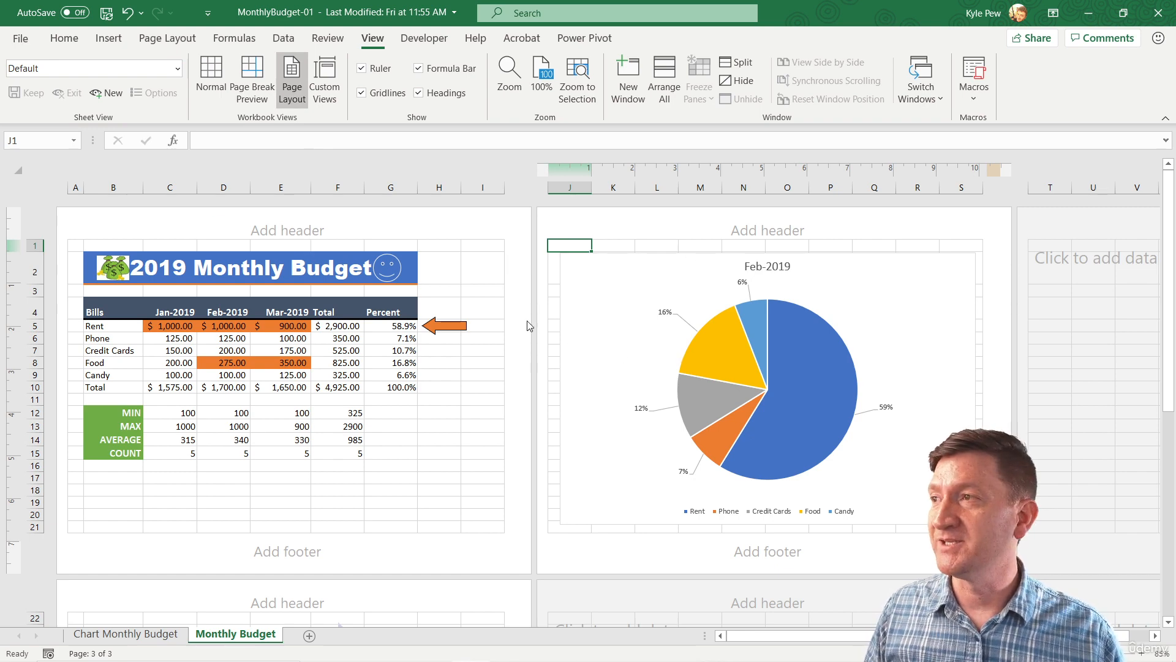
Examine the worksheet's printed pages in Page Layout view, including the empty header and footer areas of the first page.
scroll(527, 321, "down", 2)
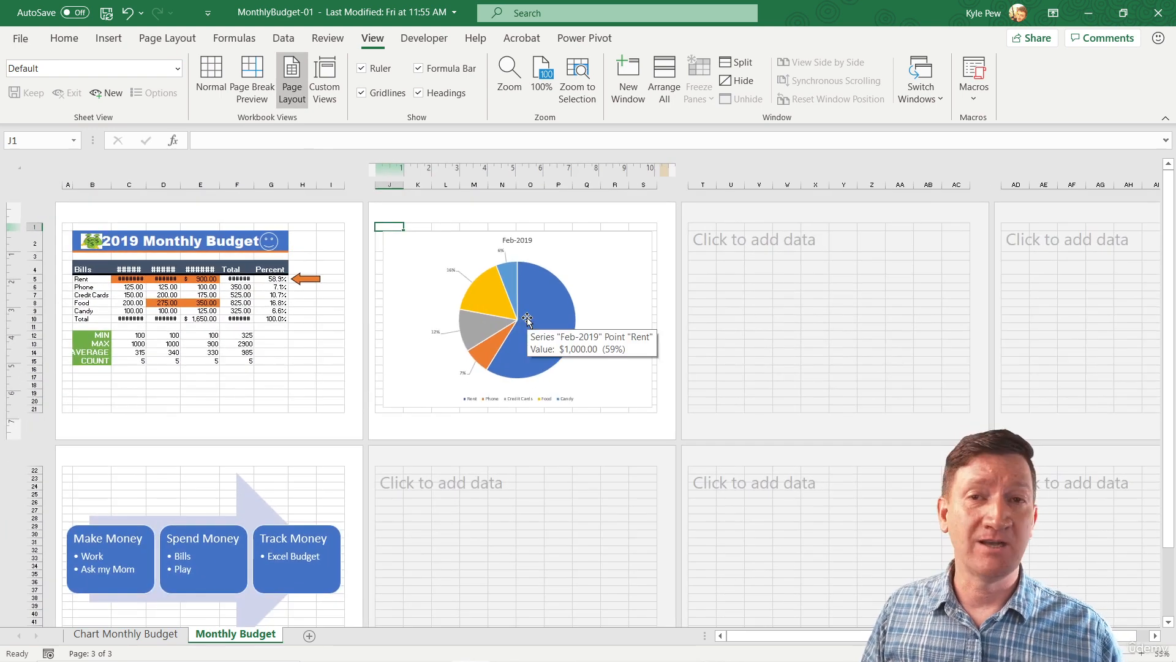
mouse_move(517, 300)
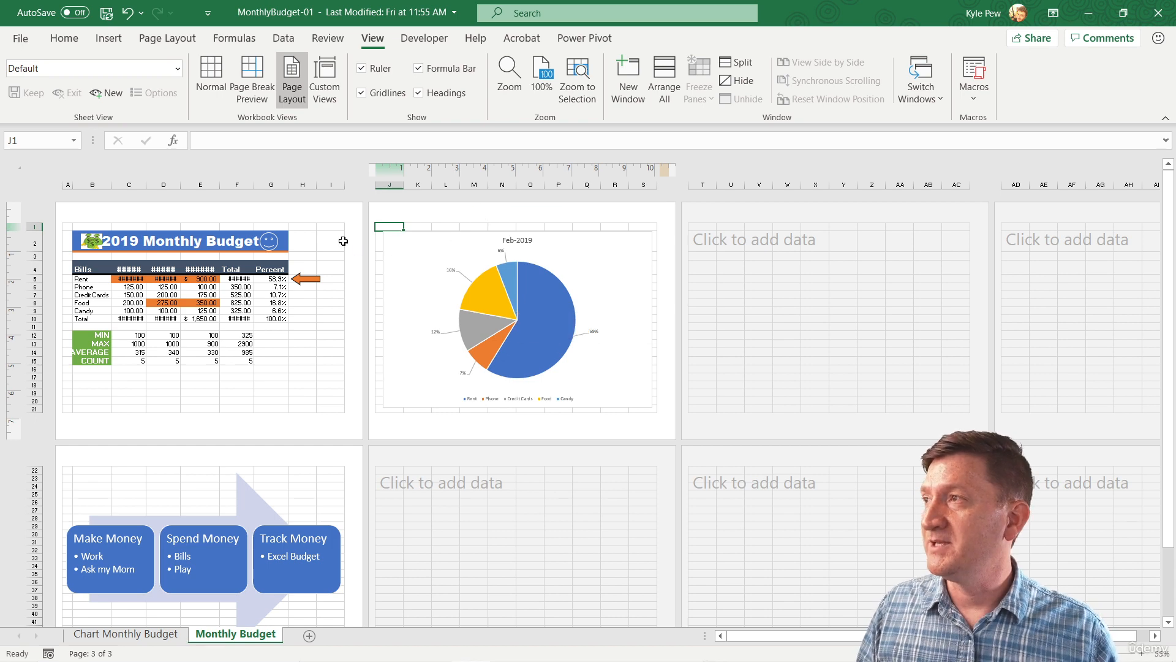
scroll(343, 241, "up", 1)
scroll(343, 241, "up", 2)
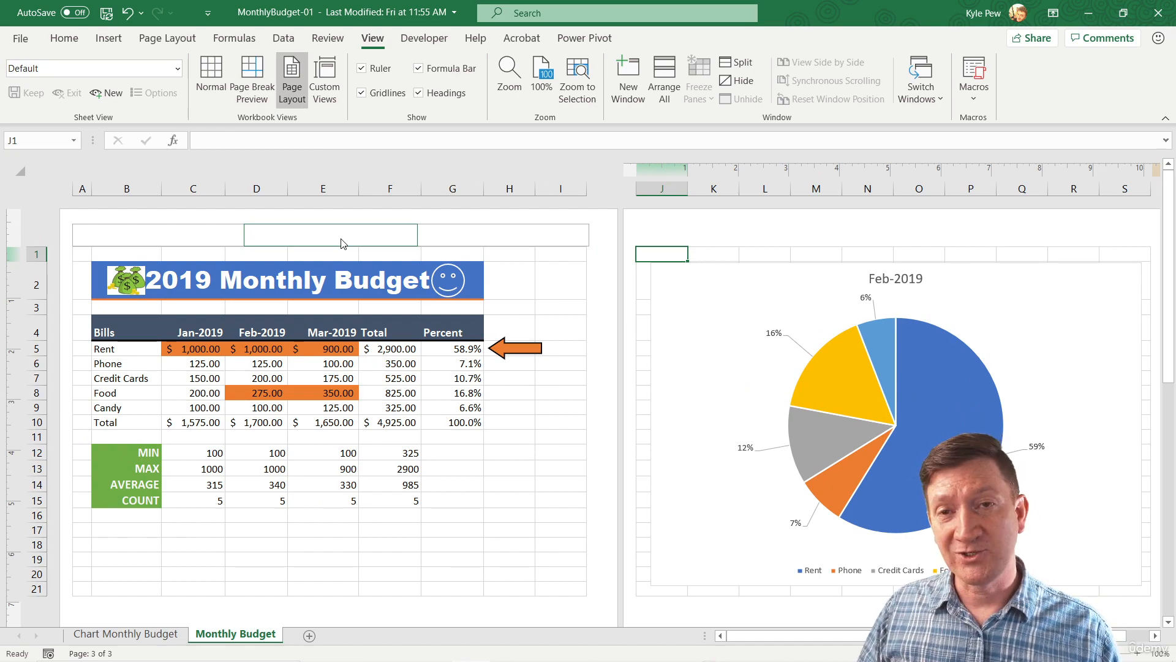
scroll(343, 243, "up", 1)
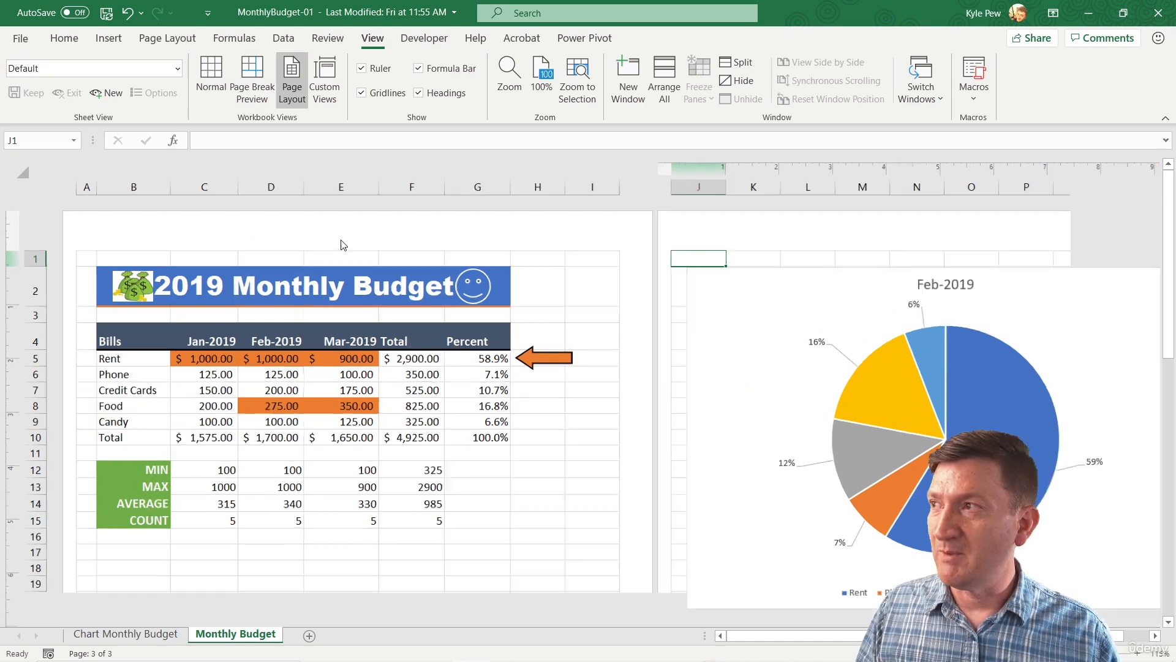
scroll(342, 242, "down", 1)
scroll(343, 242, "up", 1)
scroll(343, 243, "down", 1)
scroll(344, 247, "up", 1)
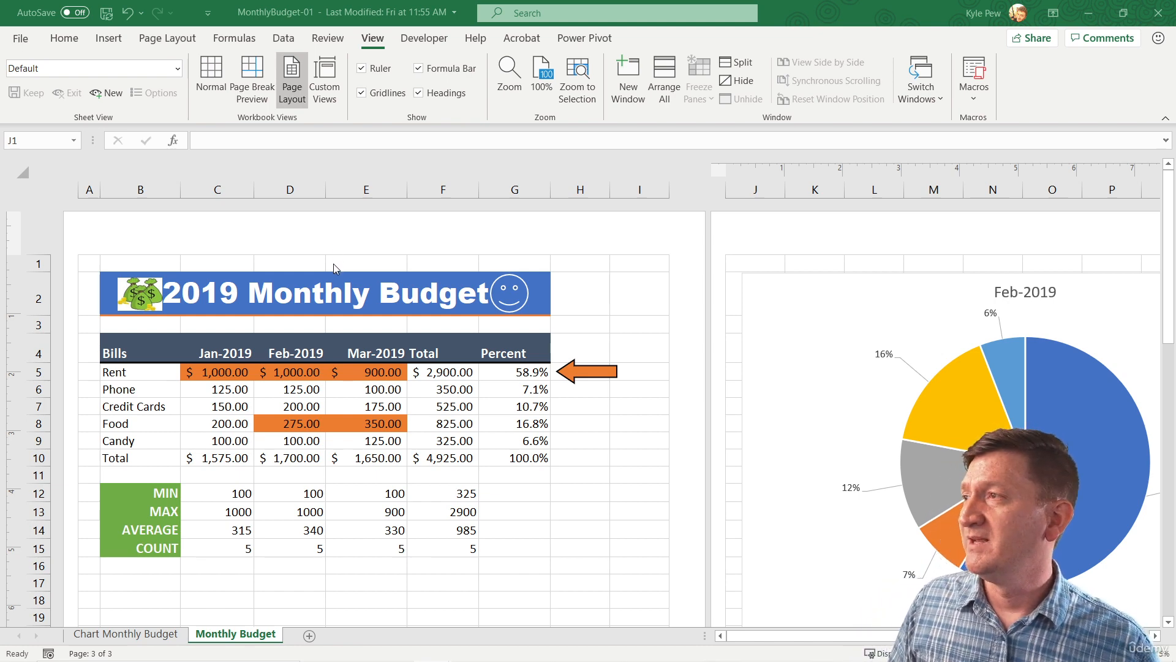
scroll(333, 263, "down", 3)
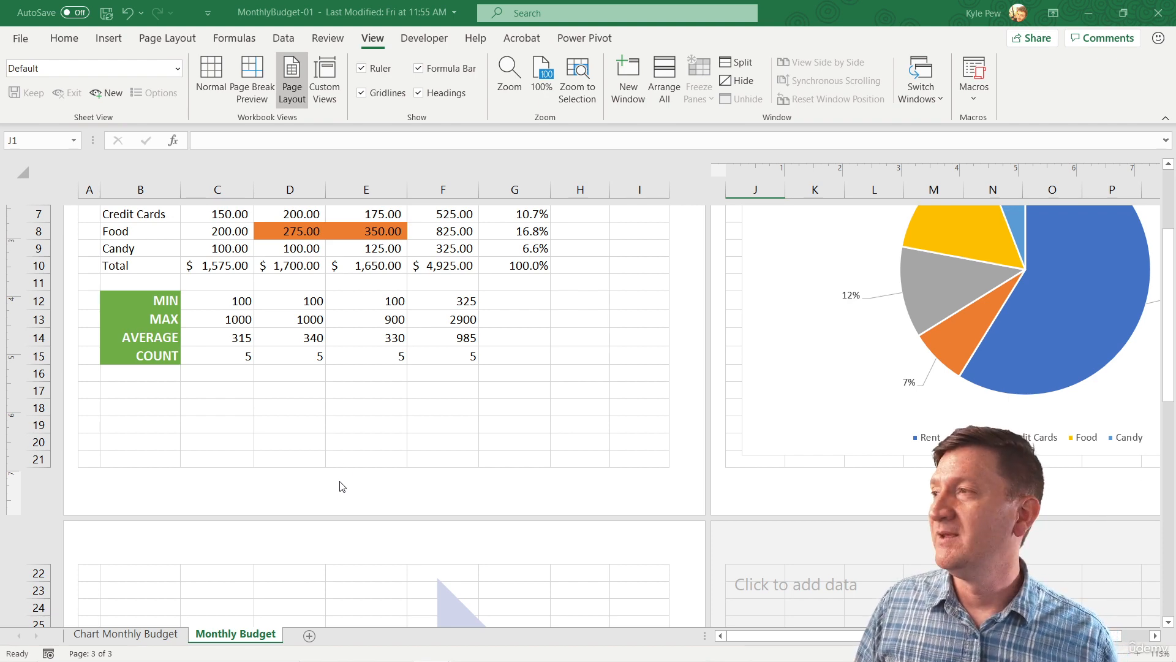
scroll(357, 433, "up", 4)
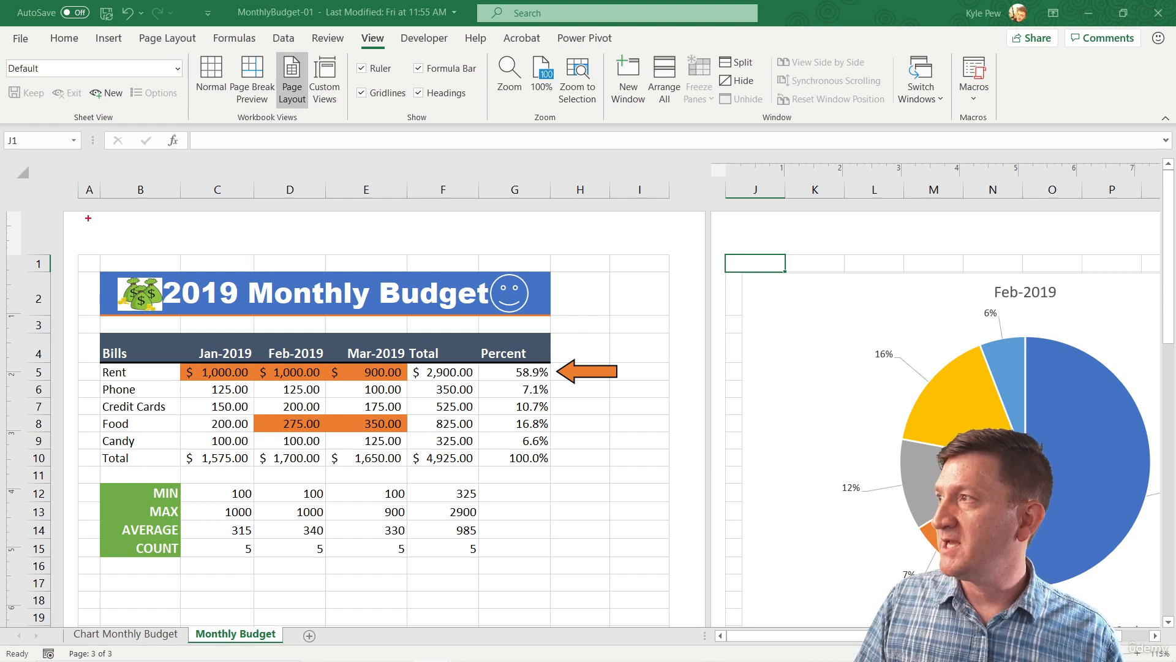
mouse_move(88, 218)
left_mouse_down()
mouse_move(397, 251)
mouse_move(660, 251)
left_mouse_up()
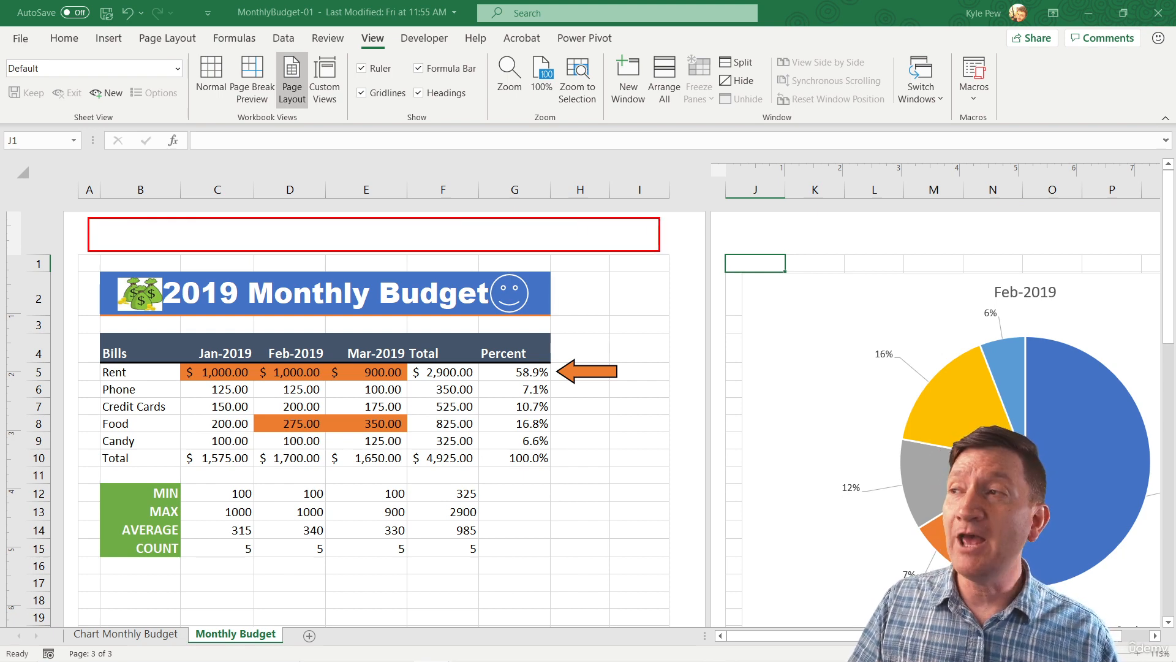
key("Escape")
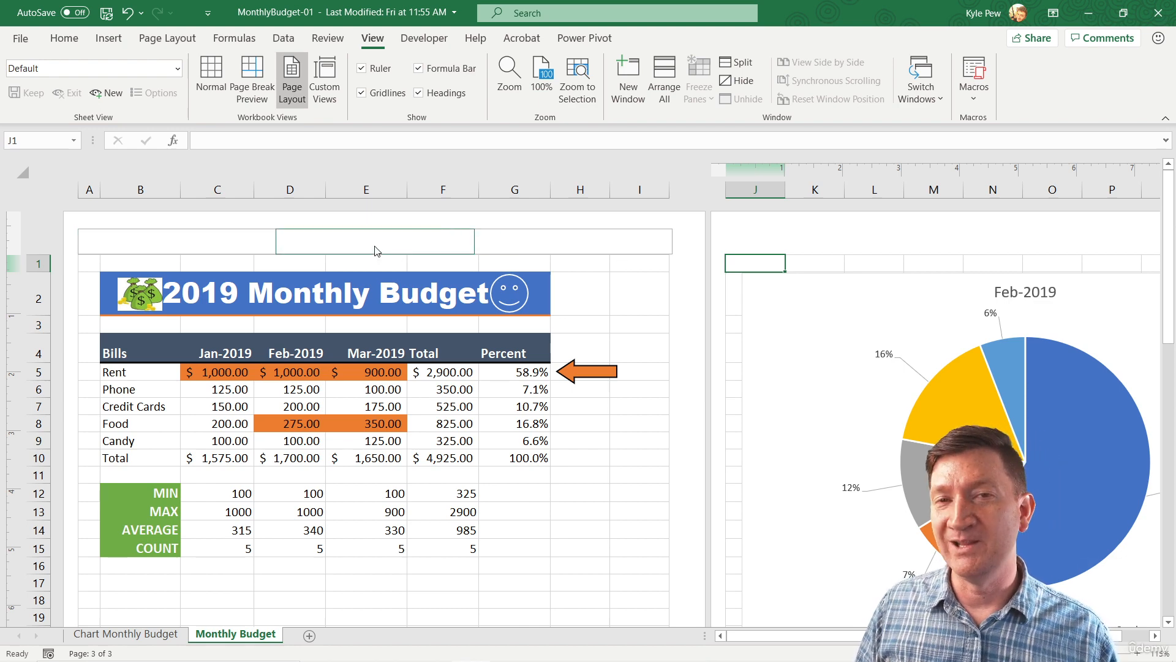
scroll(386, 288, "down", 3)
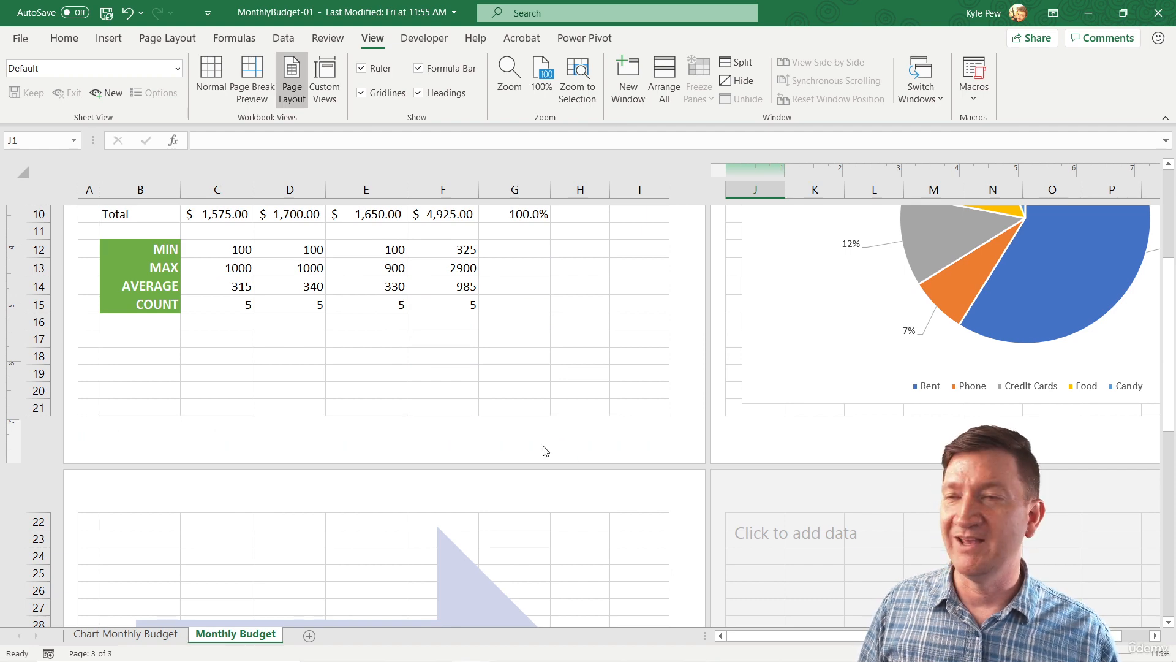
scroll(436, 409, "up", 3)
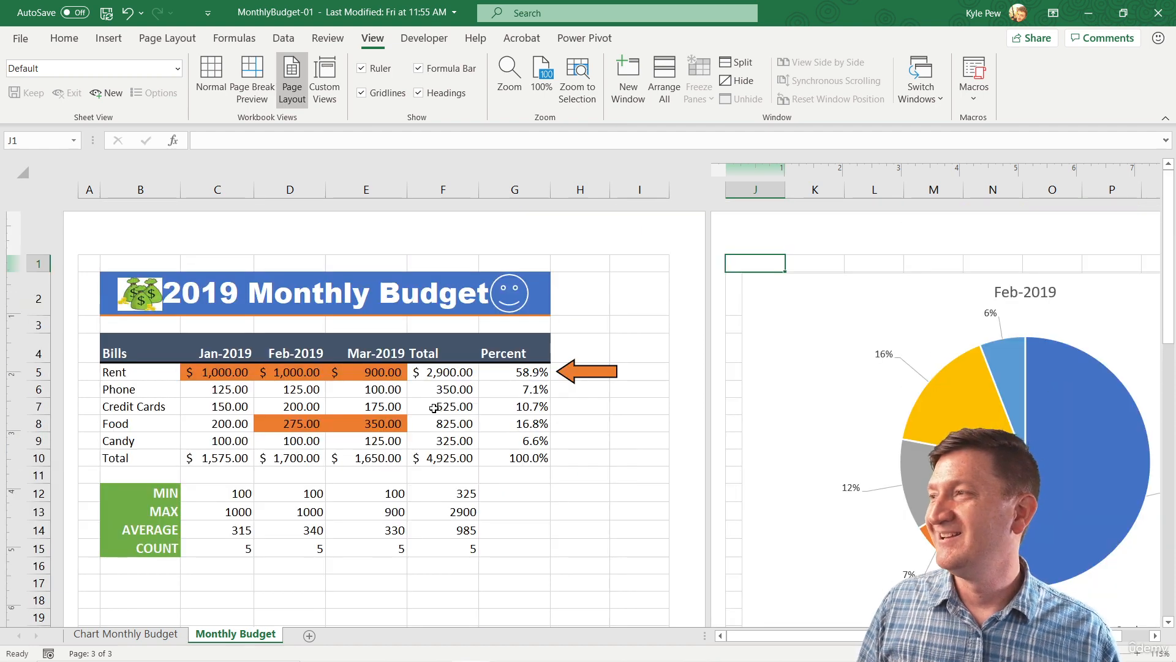
Enter "2019 Monthly Budget" in the center section of the page header.
left_click(379, 243)
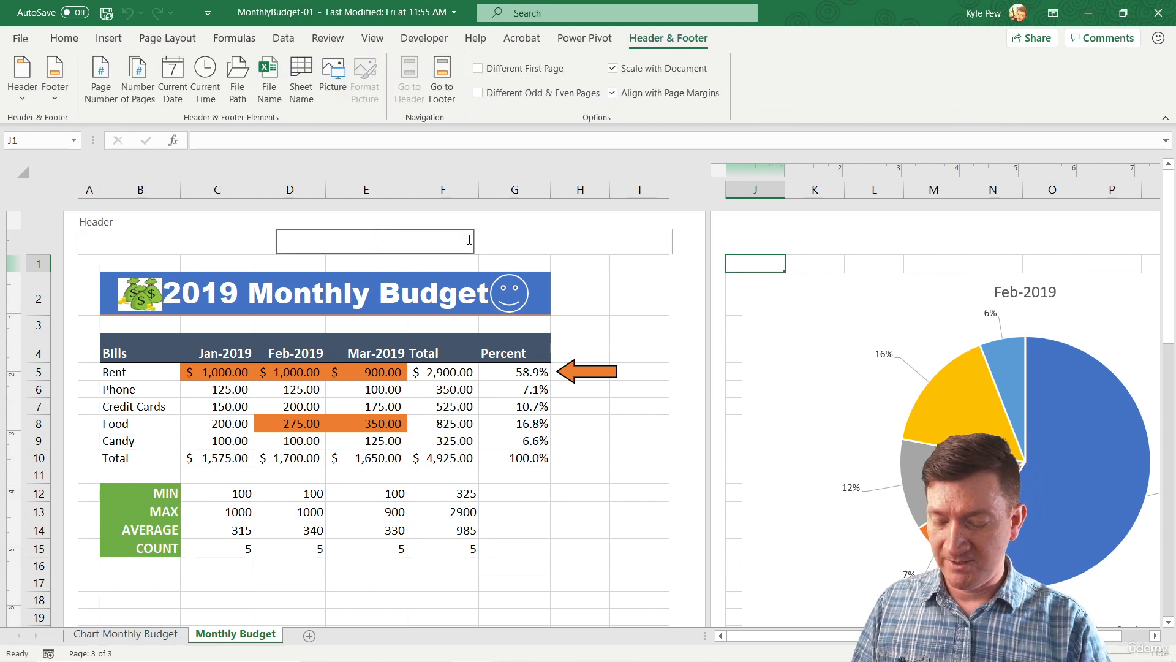
type("2019")
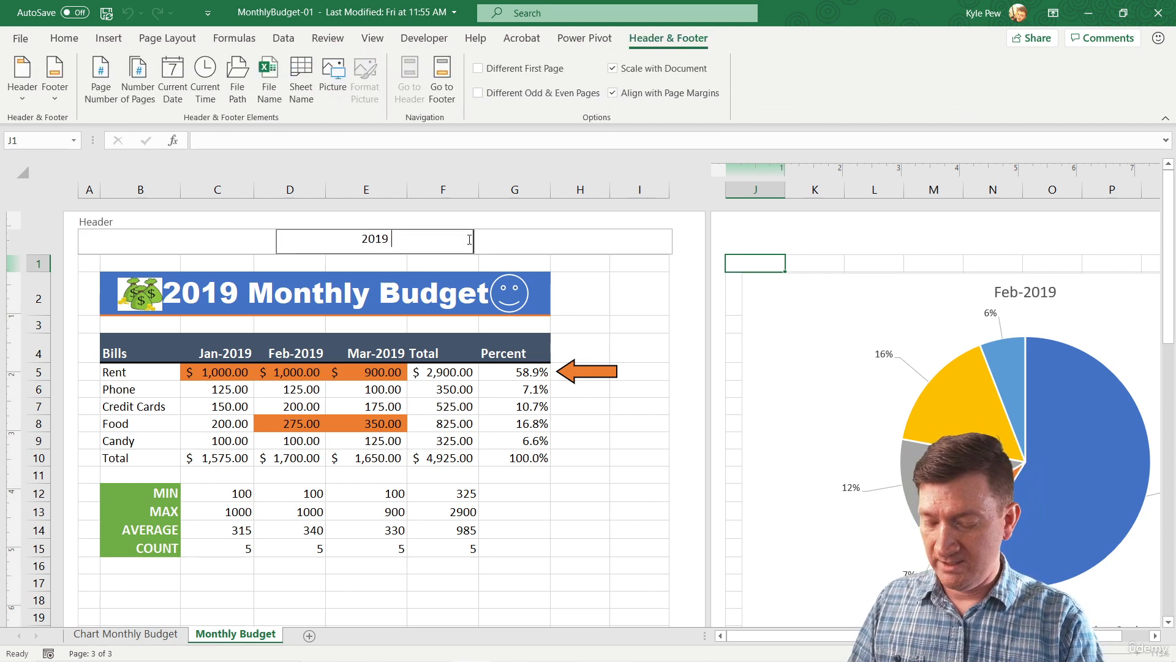
type(" Monthly Budget")
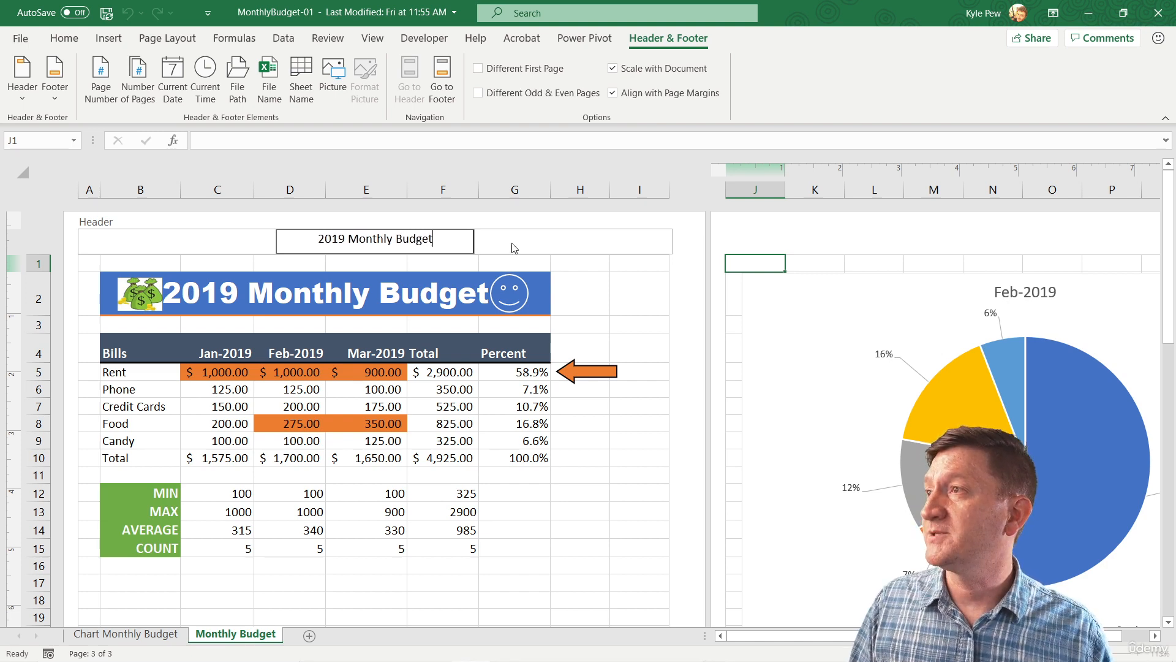
Enter the author's full name in the right section of the page header and finish editing the header.
left_click(616, 239)
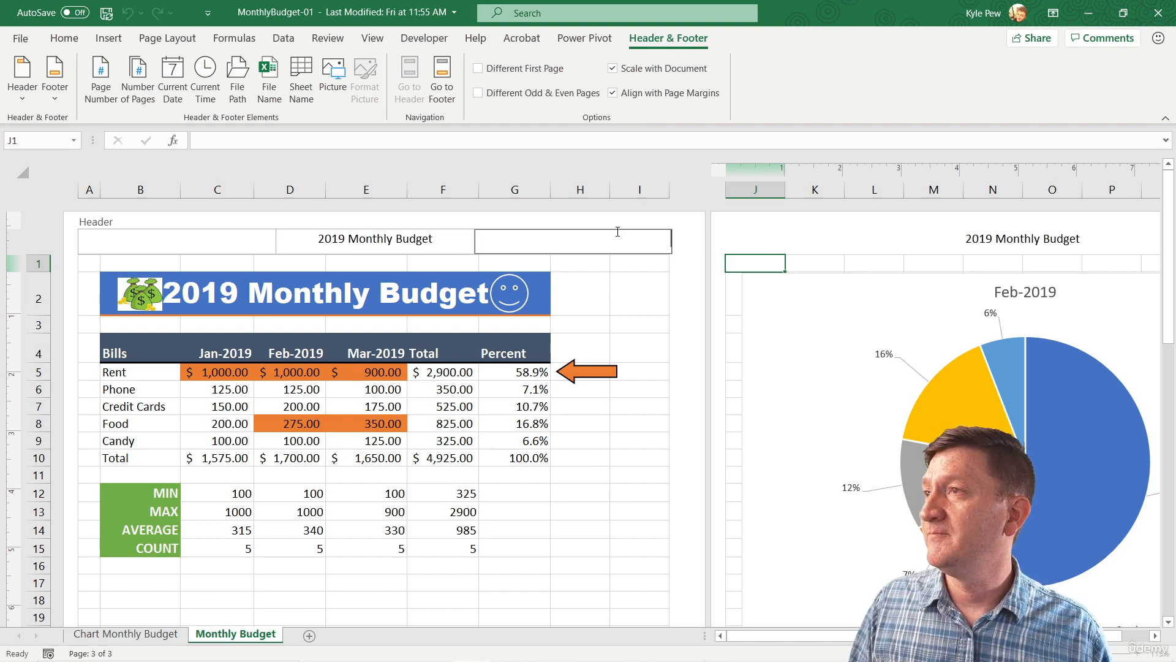
type("Kyle")
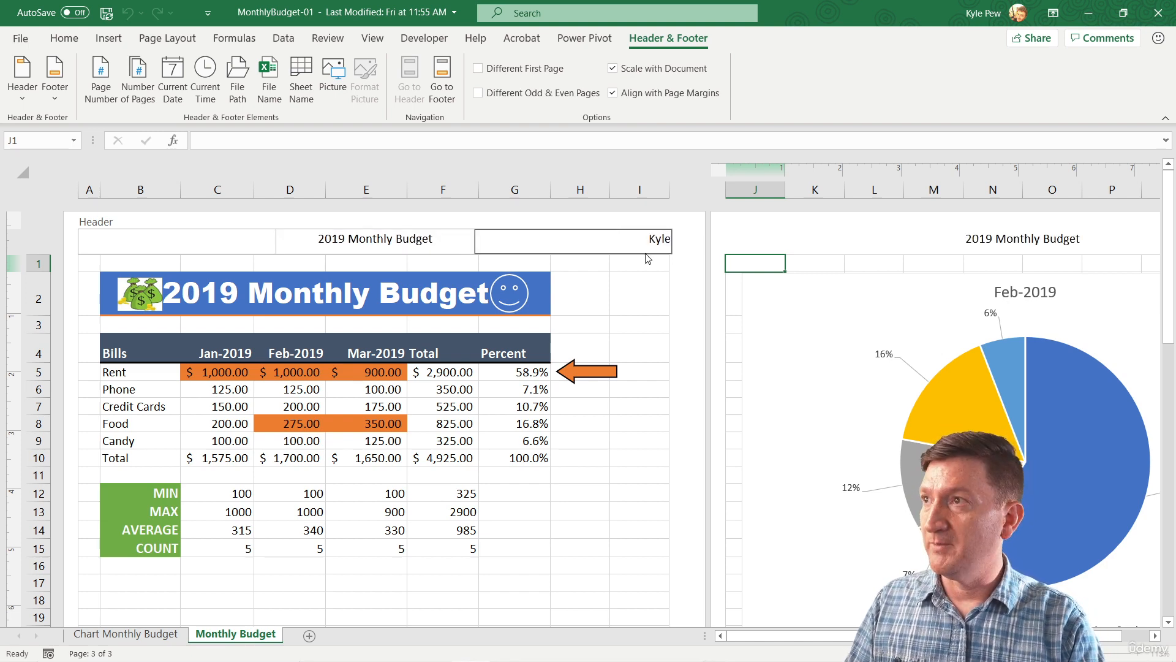
type(" Pew")
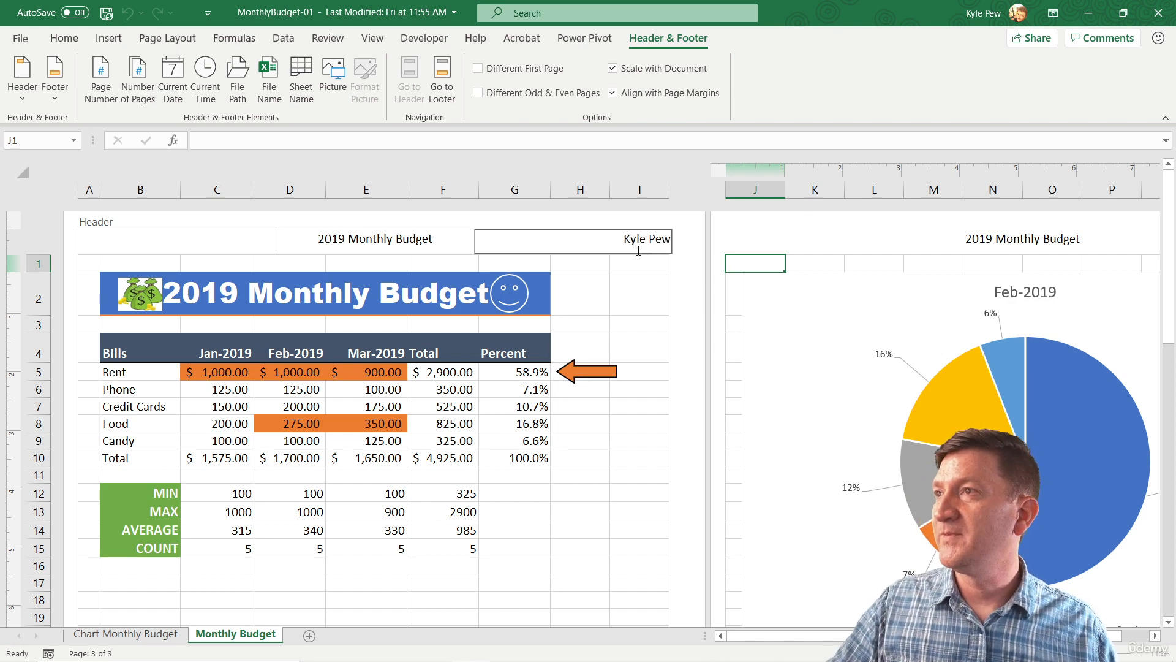
left_click(490, 223)
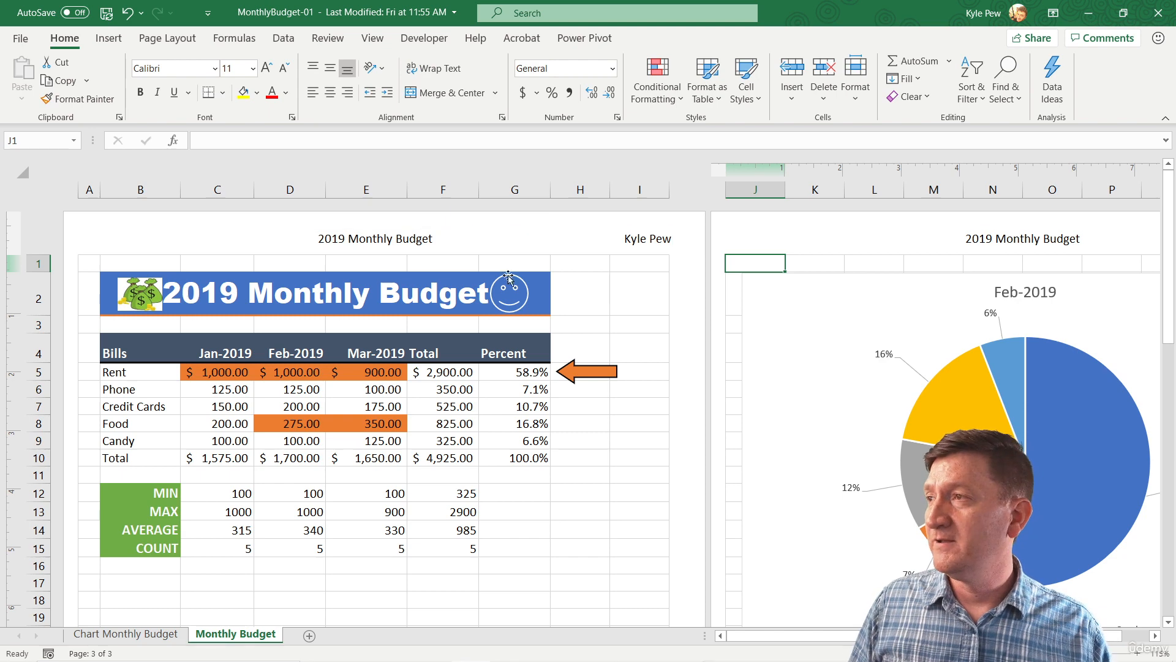
Enter a fixed 1 in the right section of the page footer and check the footers of the other pages.
scroll(495, 301, "down", 3)
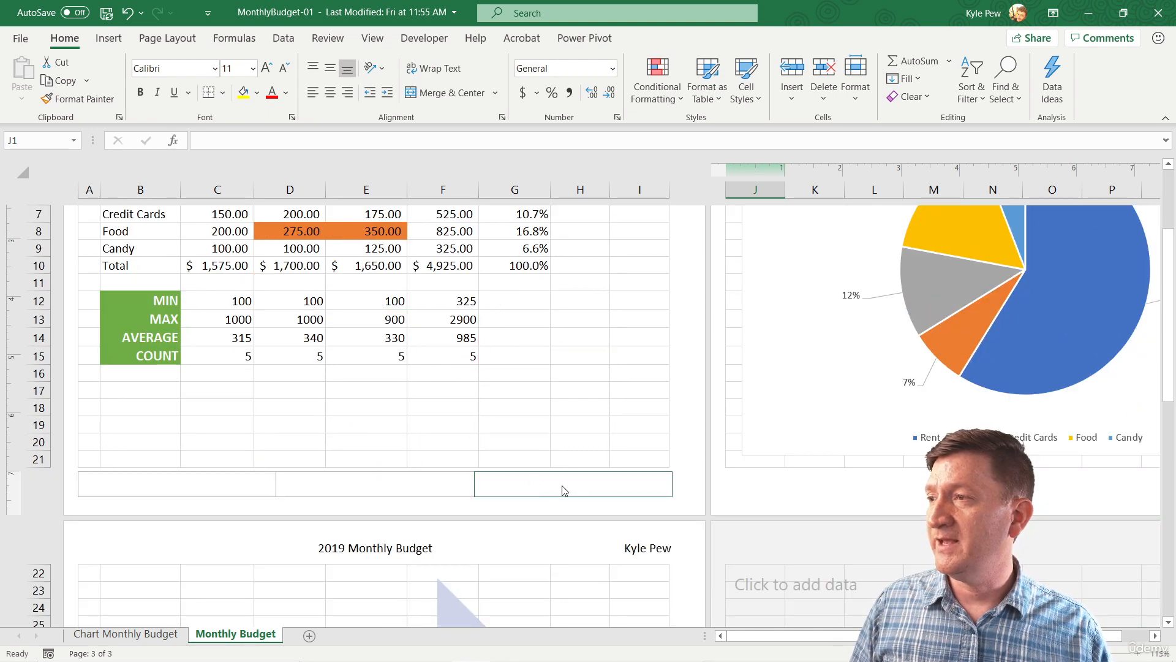
left_click(618, 486)
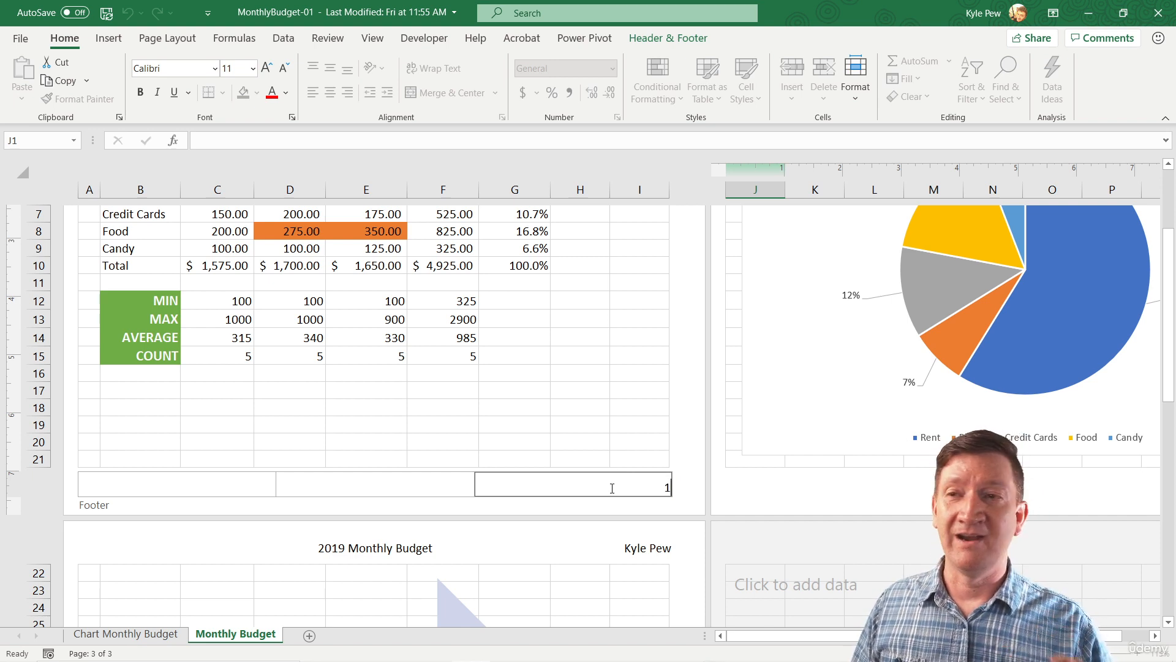
left_click(606, 459)
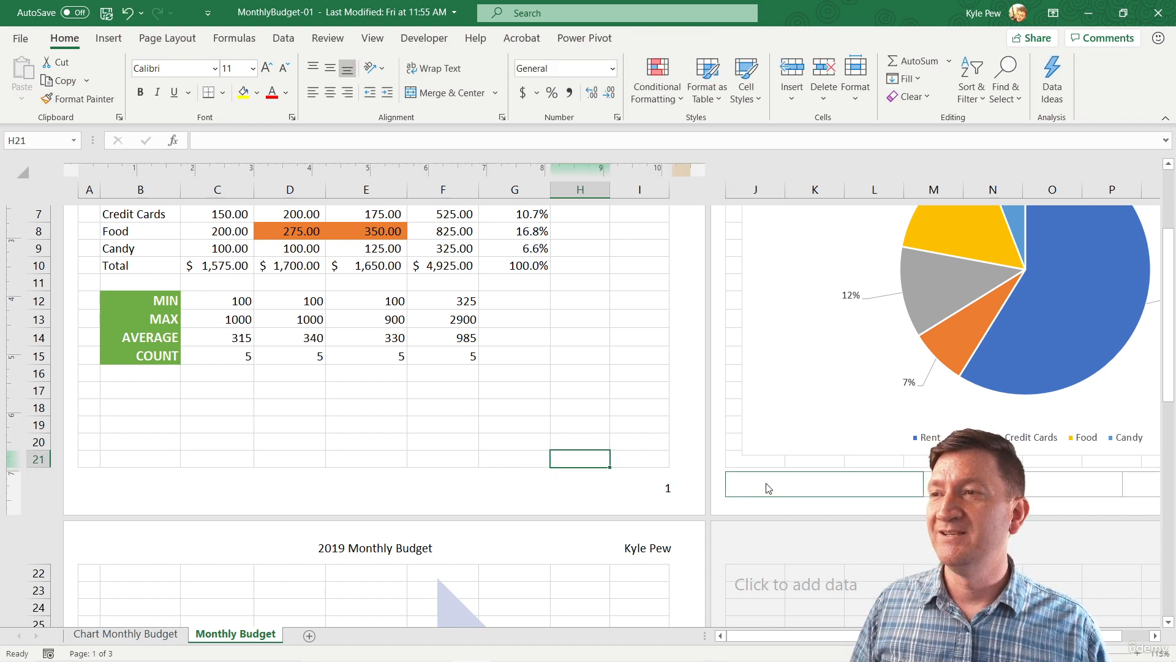
scroll(667, 488, "down", 7)
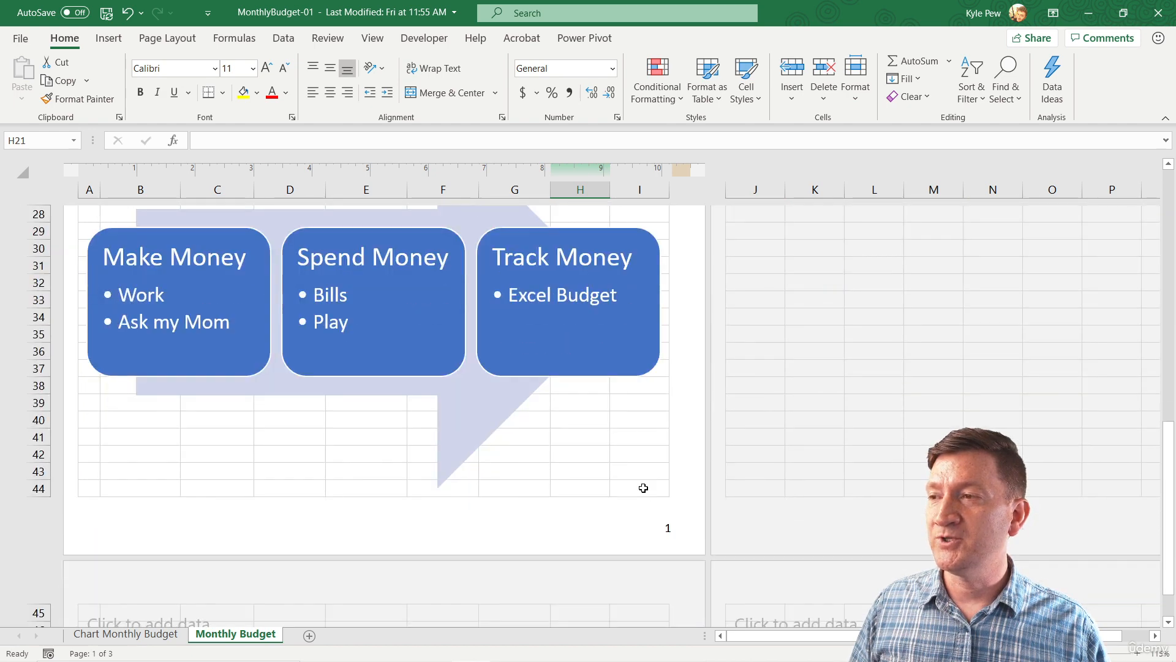
scroll(656, 509, "up", 6)
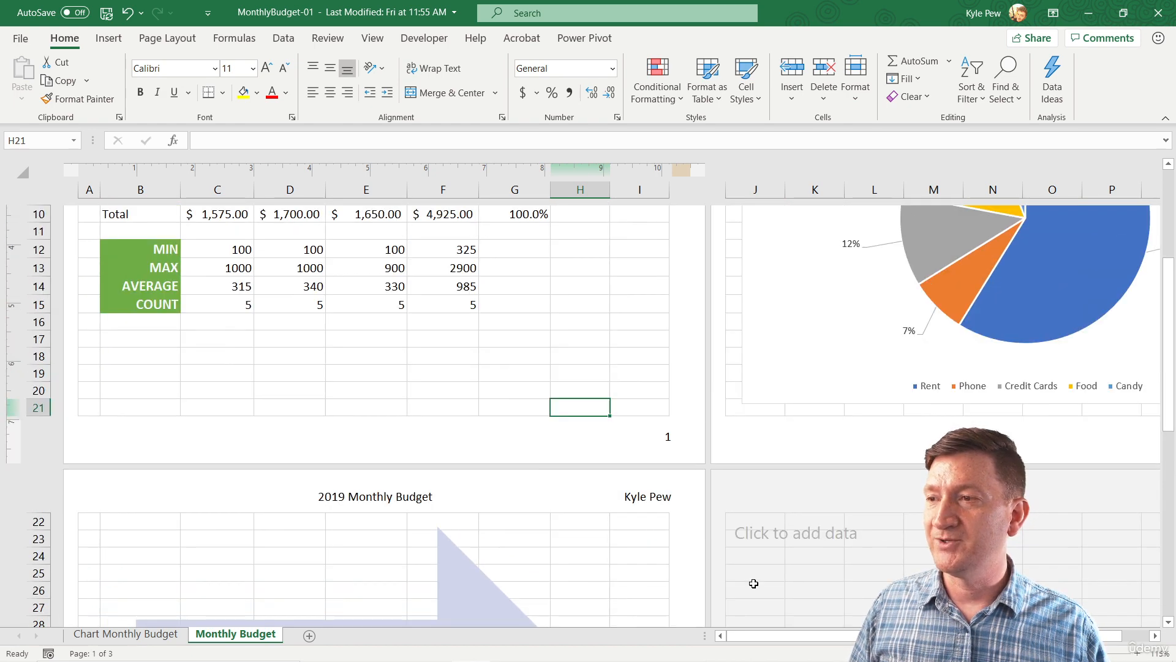
left_click_drag(756, 635, 781, 636)
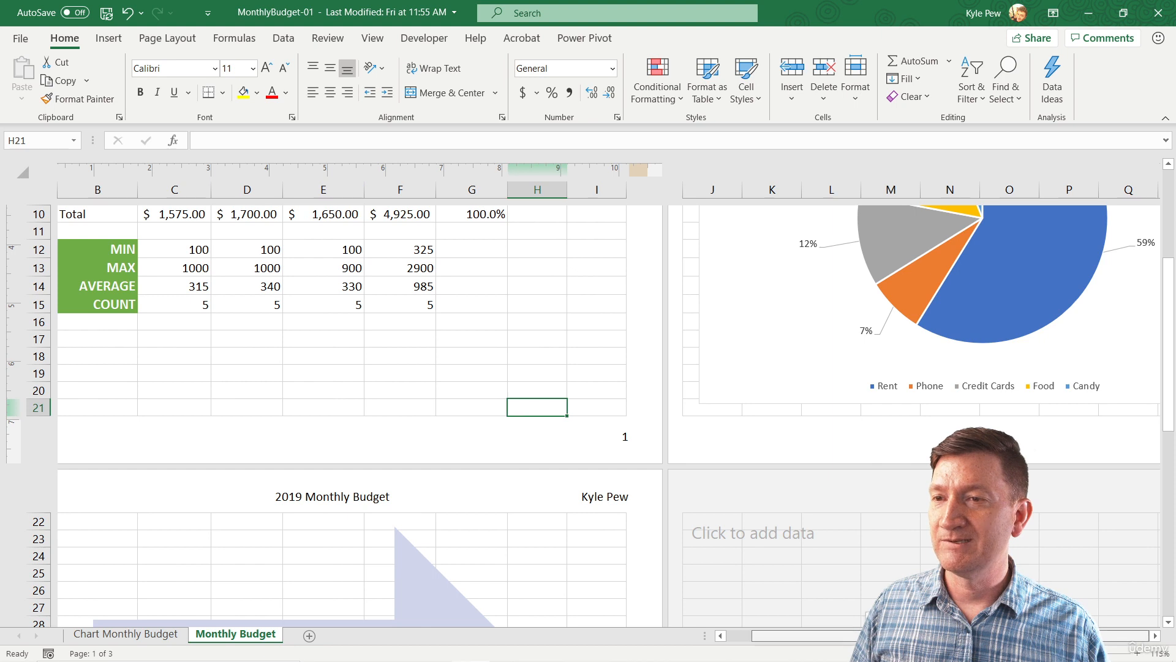
scroll(1049, 447, "right", 3)
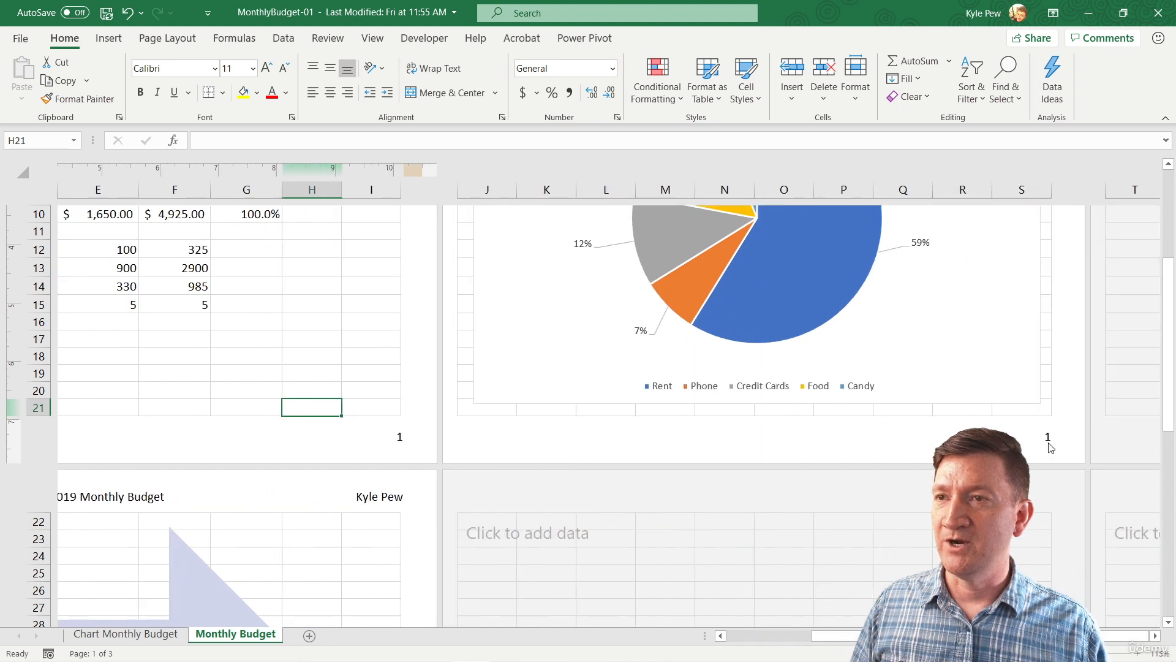
Replace the fixed 1 in the right footer section with the automatic Page Number element.
left_click(388, 435)
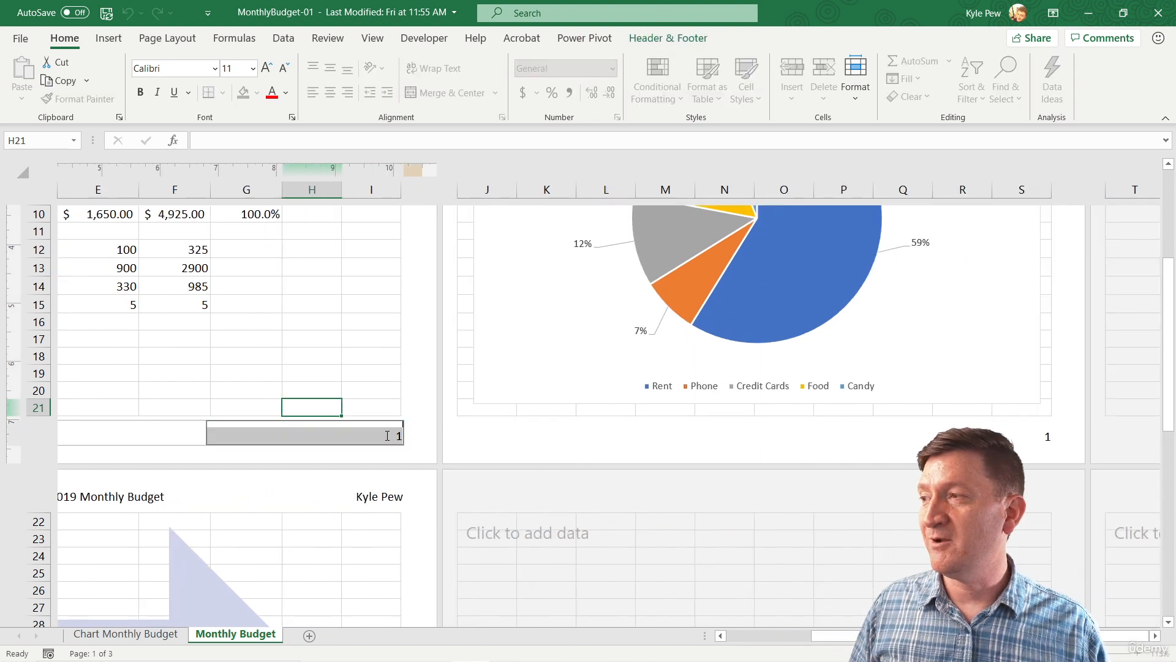
key("Delete")
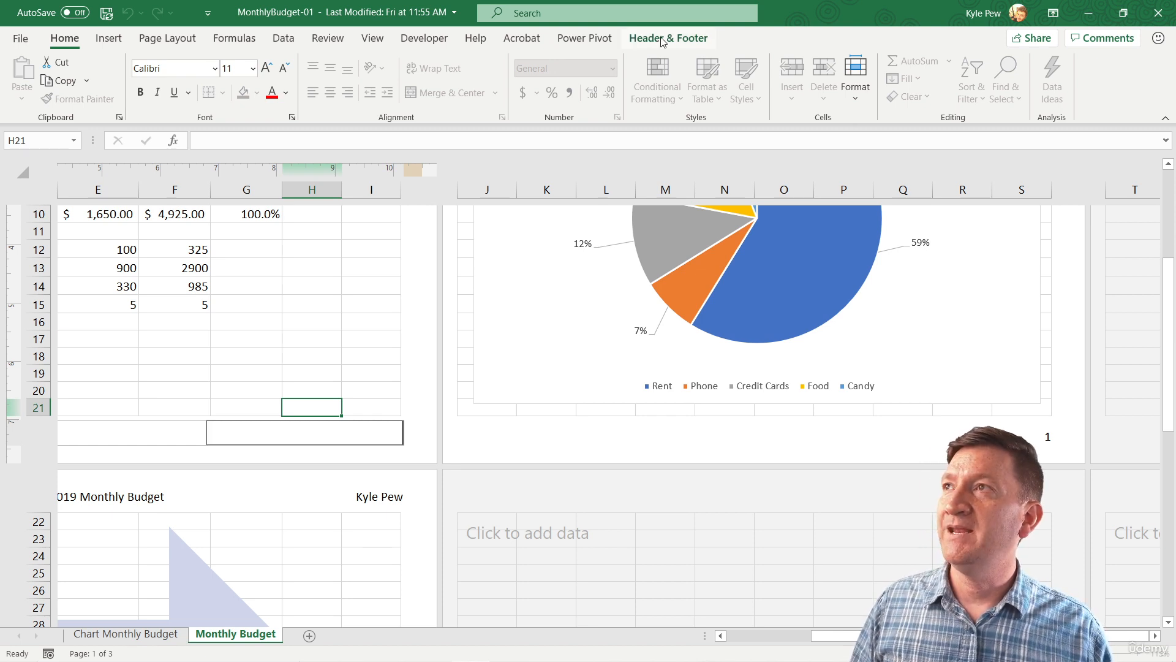
key("ctrl+2")
left_click_drag(688, 48, 758, 114)
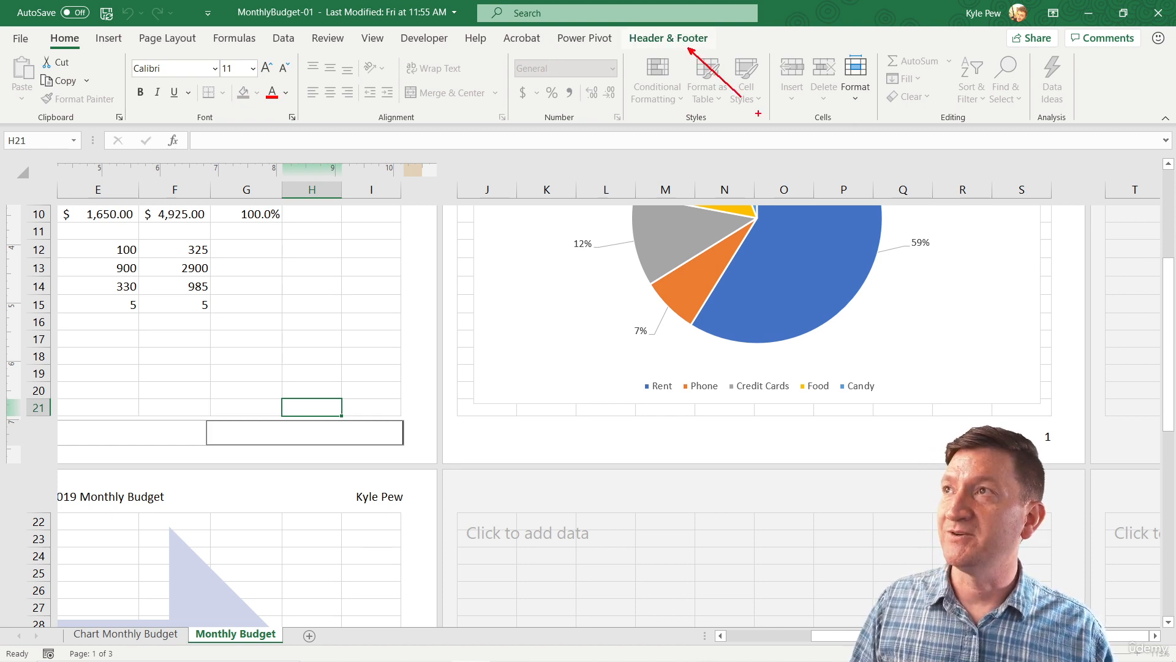
key("Escape")
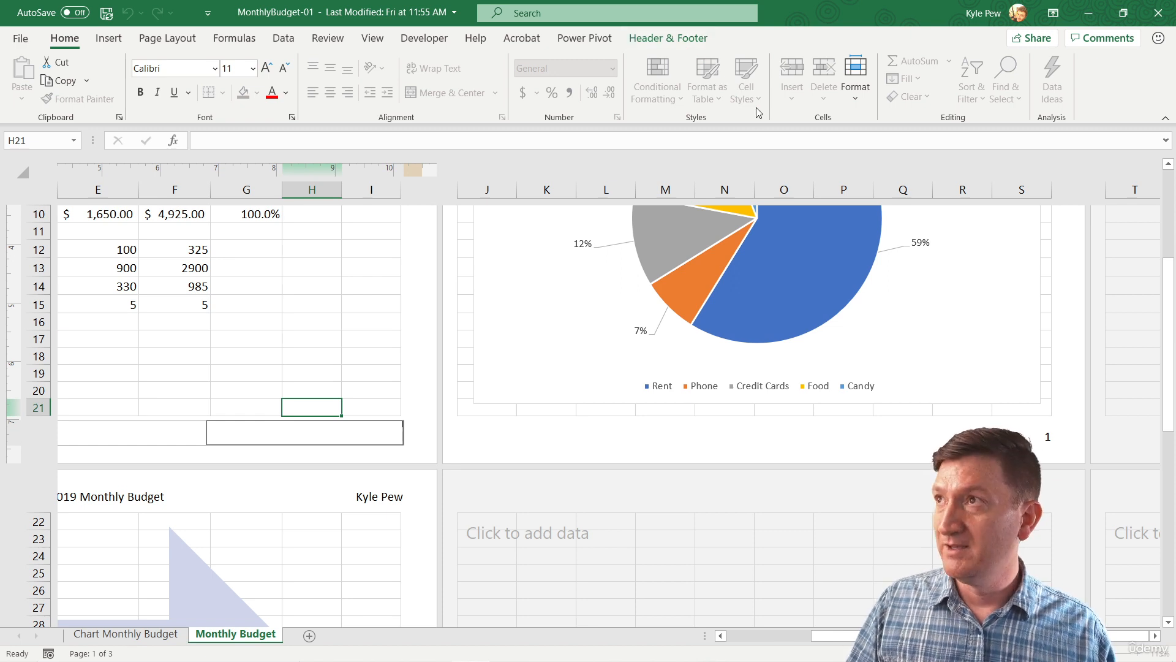
left_click(684, 42)
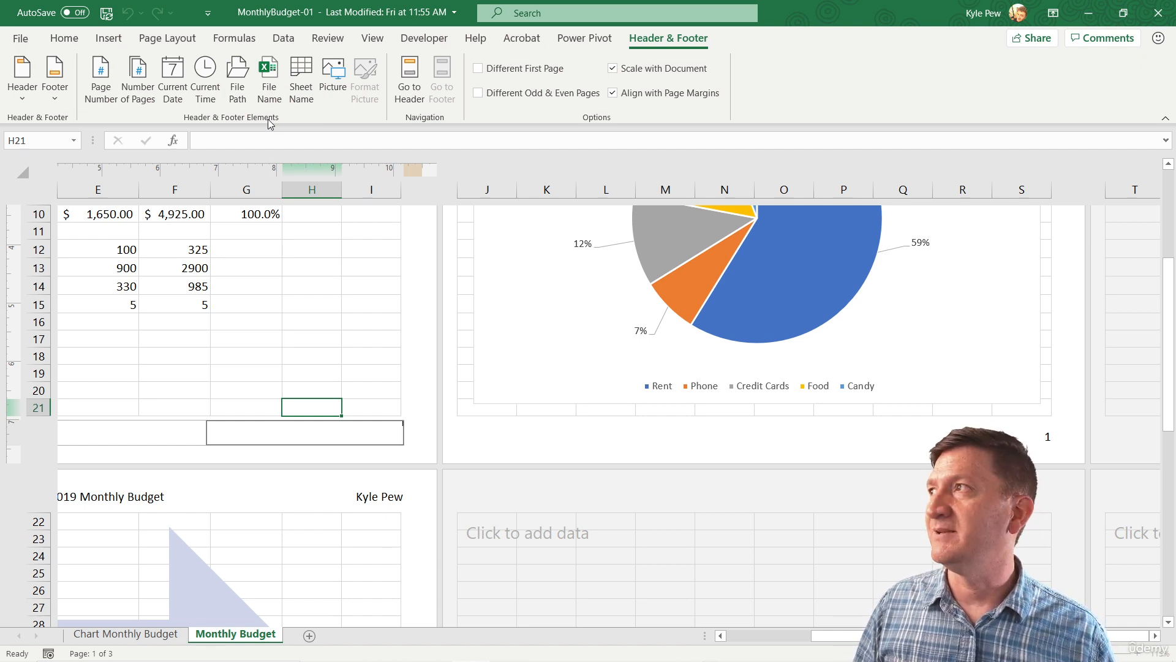
left_click(102, 98)
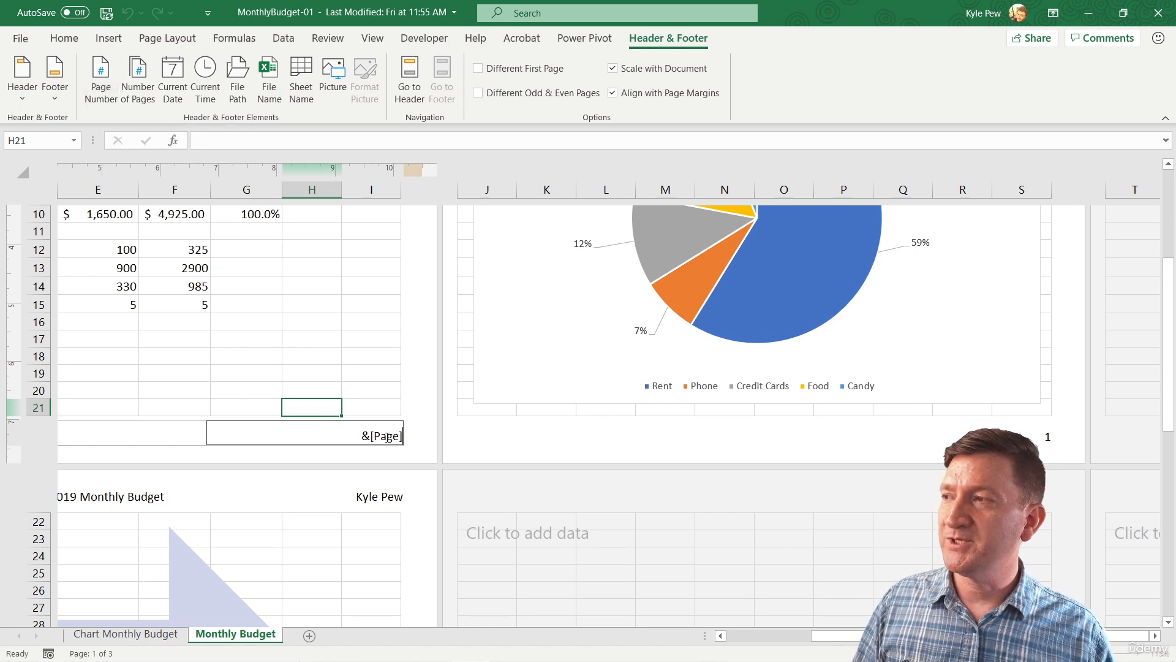
Finish editing the footer and check the page numbering on each of the worksheet's pages.
left_click(466, 439)
left_click(400, 438)
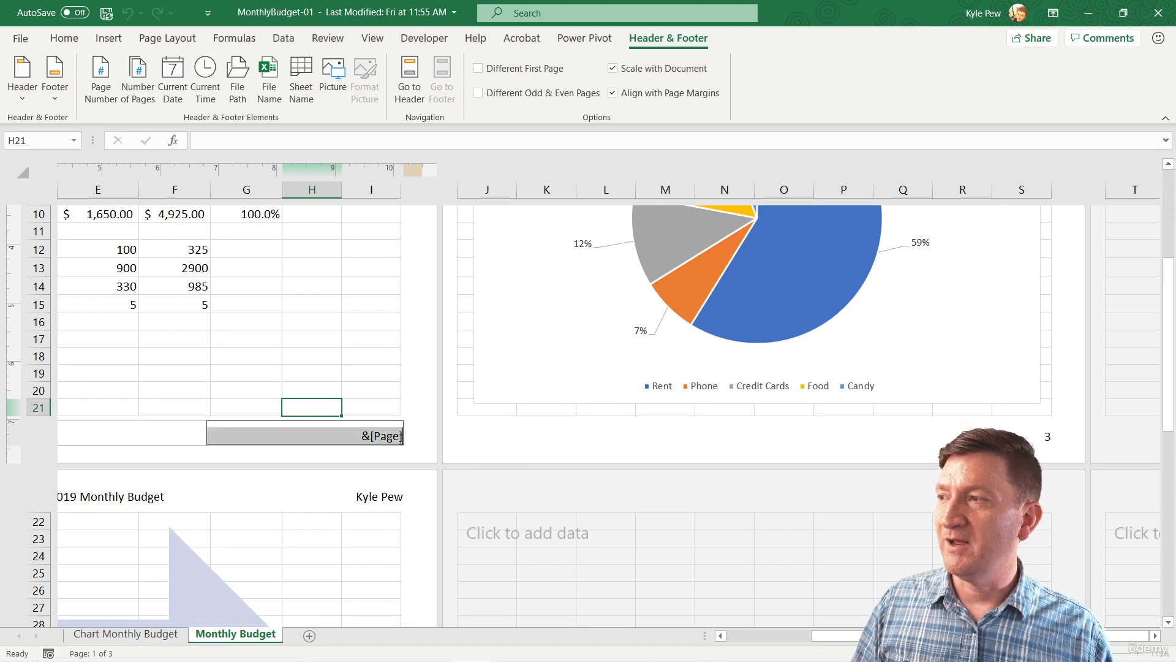
left_click(418, 444)
scroll(415, 453, "down", 7)
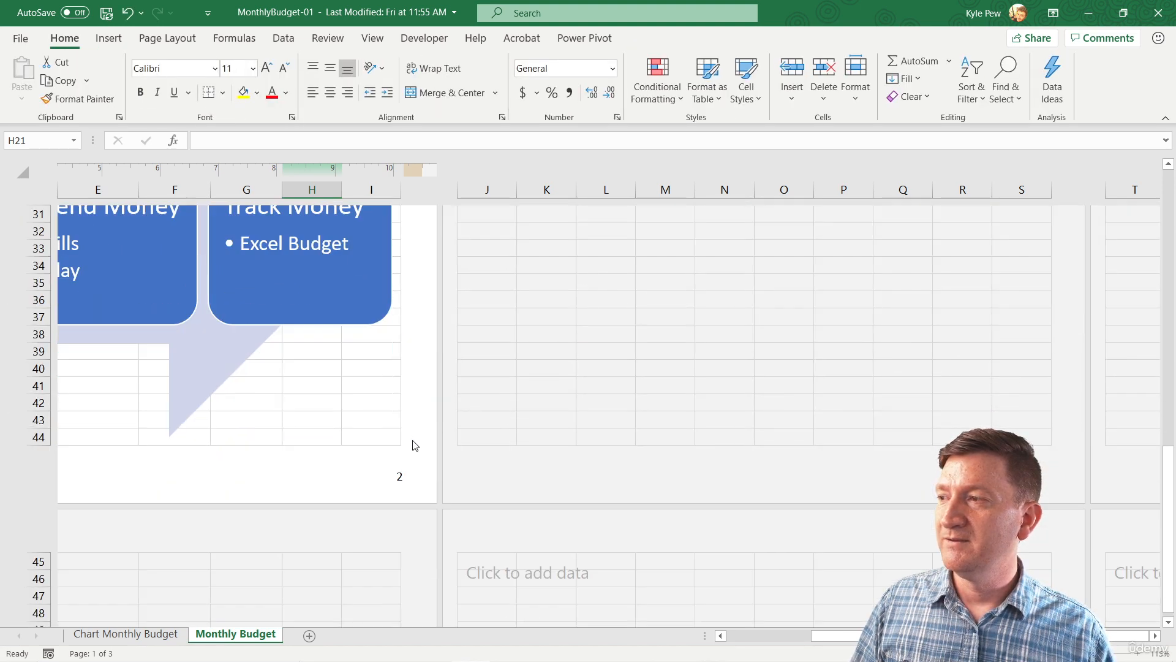
scroll(411, 472, "up", 7)
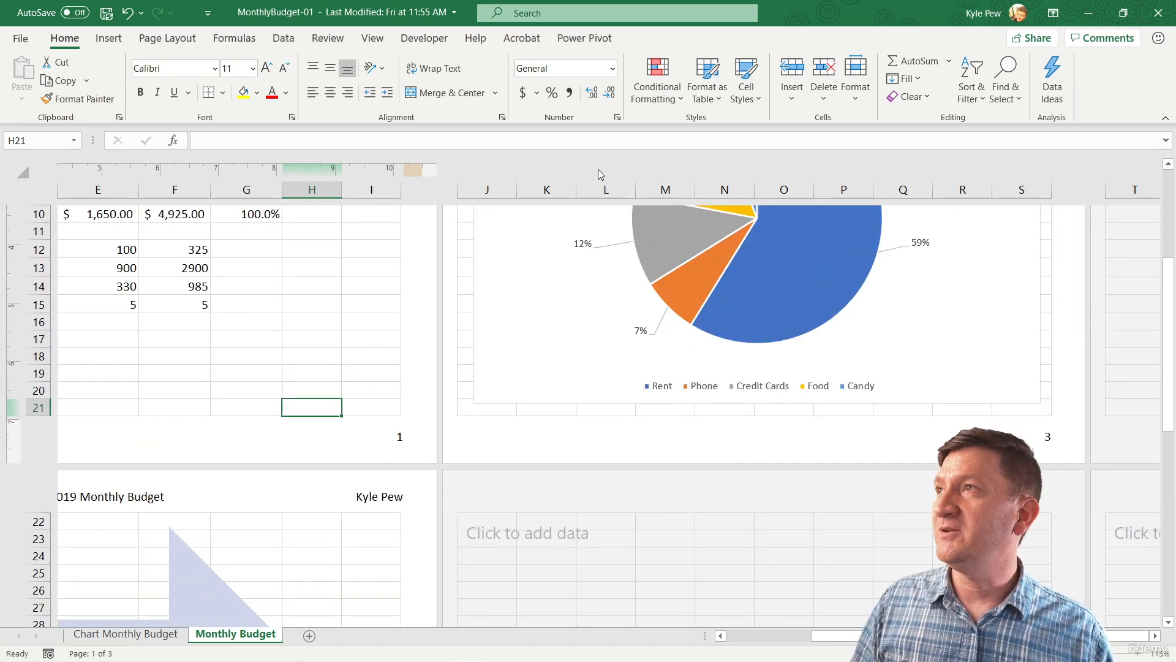
Open the footer's page number section to review the available header and footer elements, such as Picture, and return to the worksheet.
left_click(353, 444)
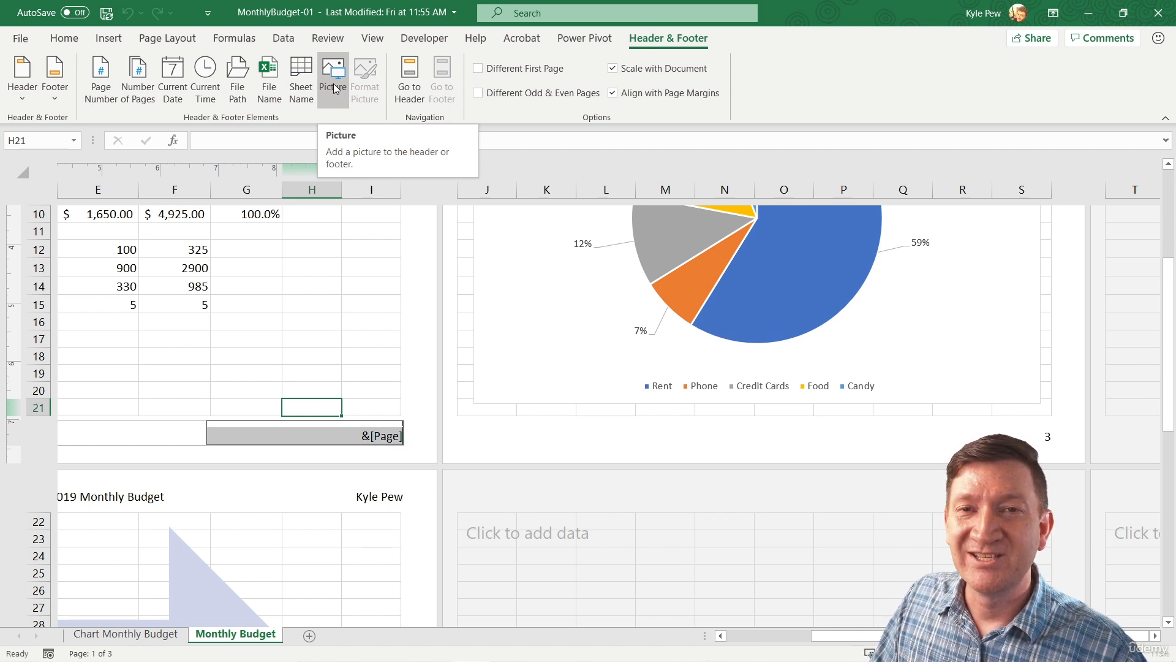
left_click(422, 296)
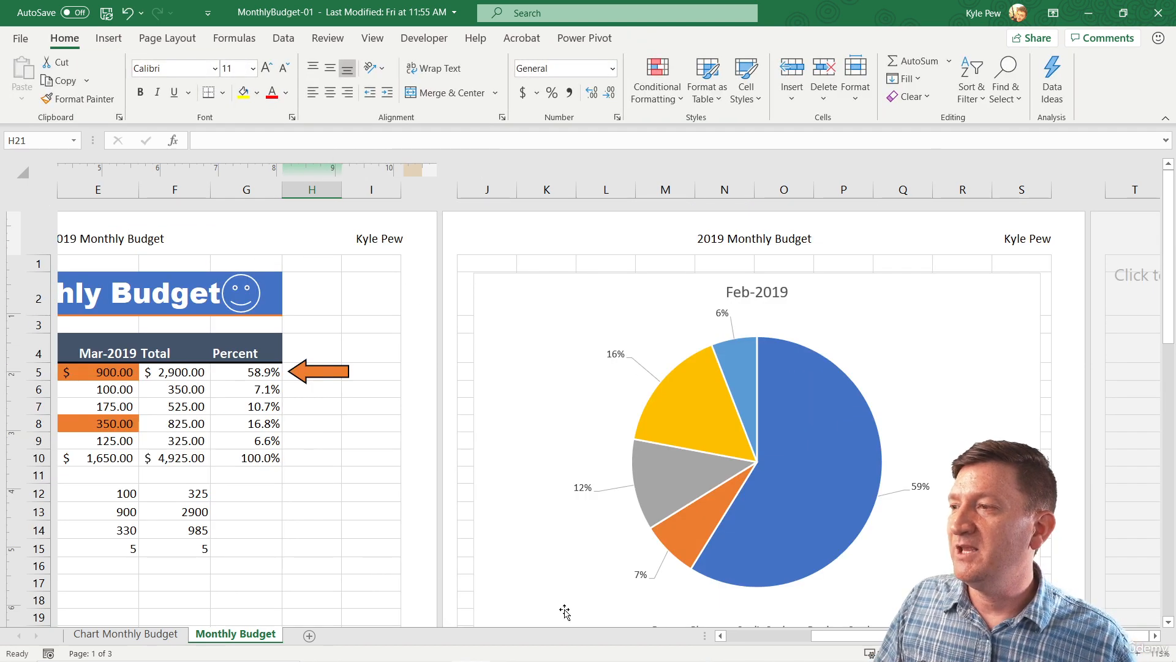
left_click_drag(818, 635, 745, 641)
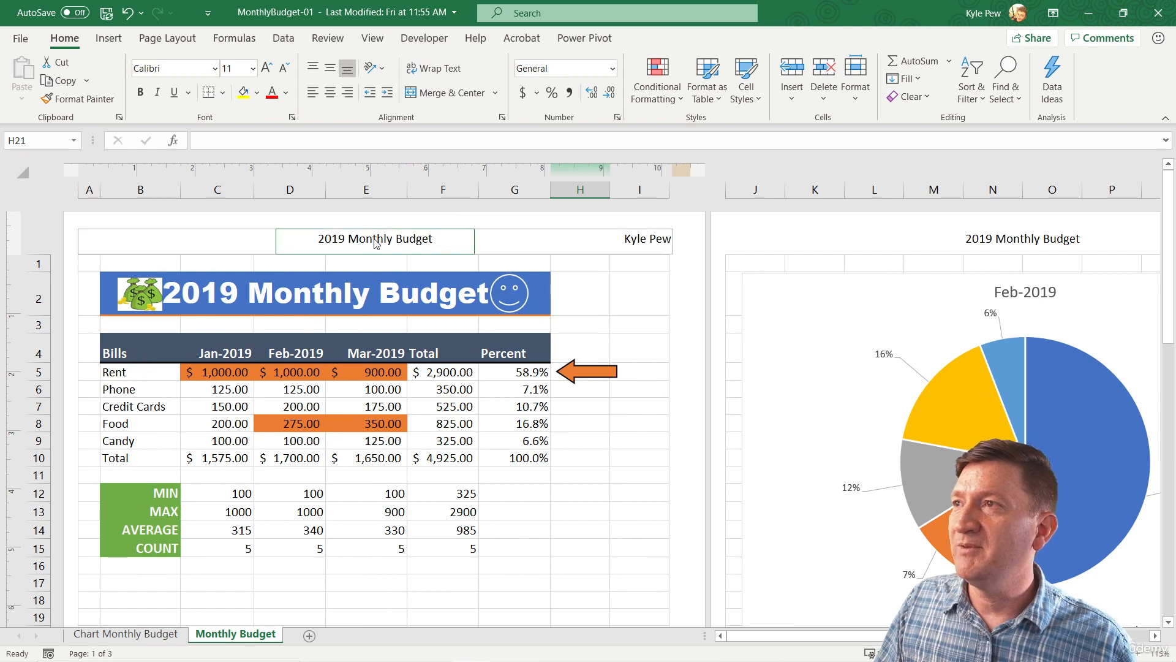
Reopen the first page's footer to look over the header and footer options, and leave it without changes.
scroll(651, 244, "down", 4)
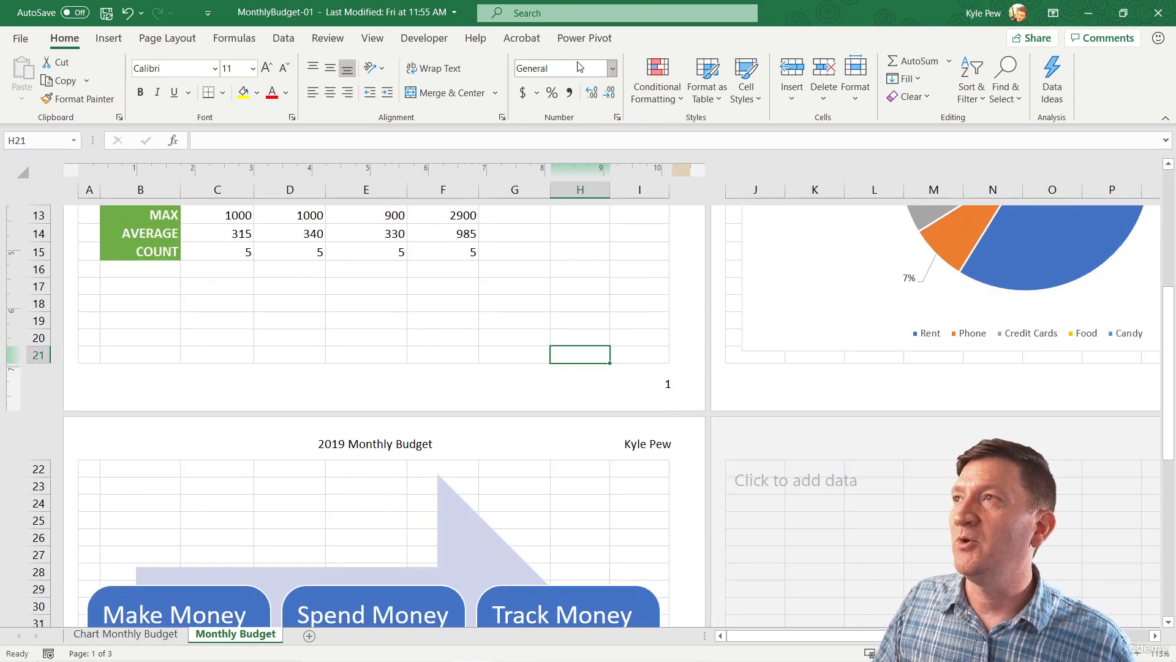
left_click(499, 391)
left_click(646, 39)
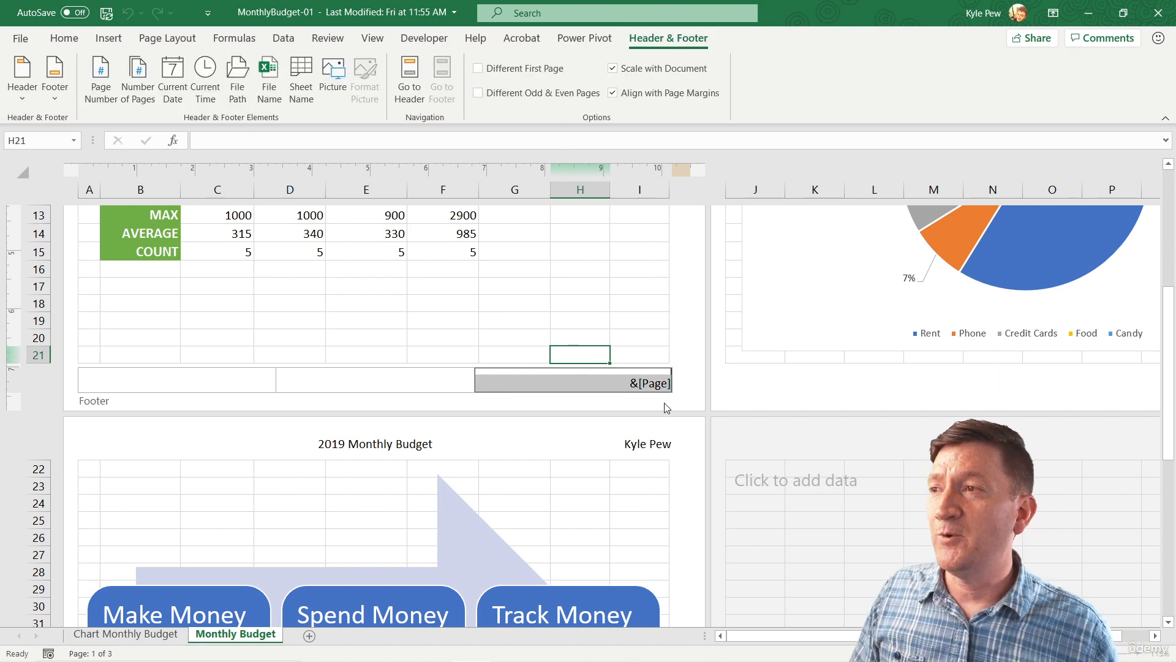
left_click(681, 399)
scroll(682, 395, "up", 4)
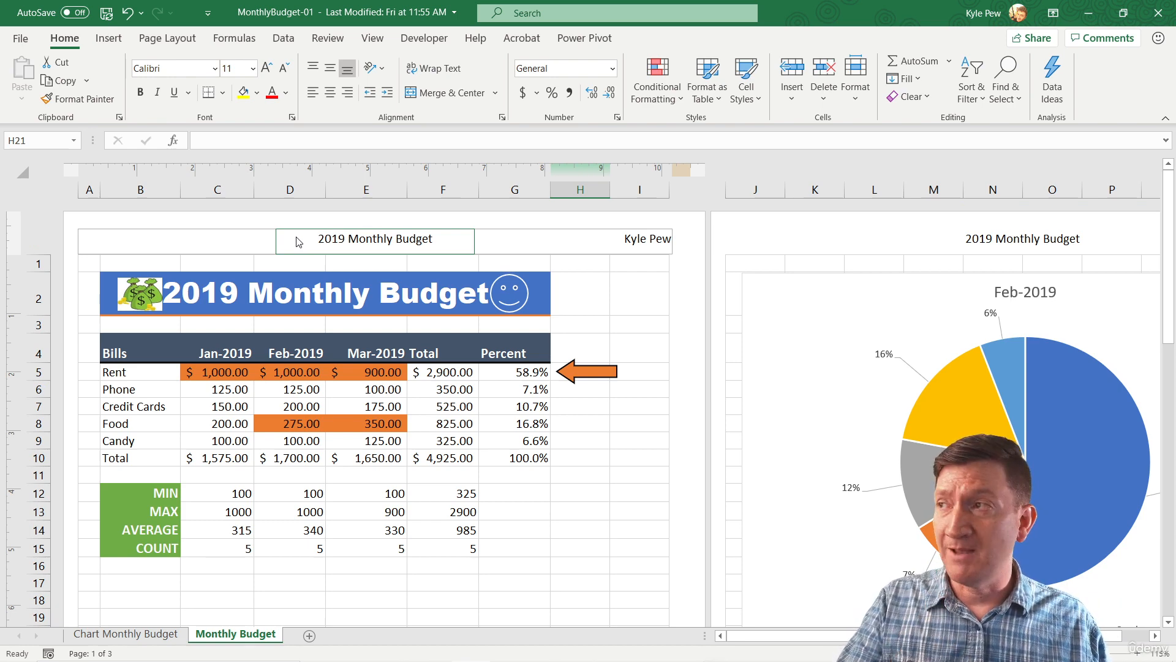
Hide the white space around the worksheet pages, including headers and footers, and look through the pages.
left_click(367, 239)
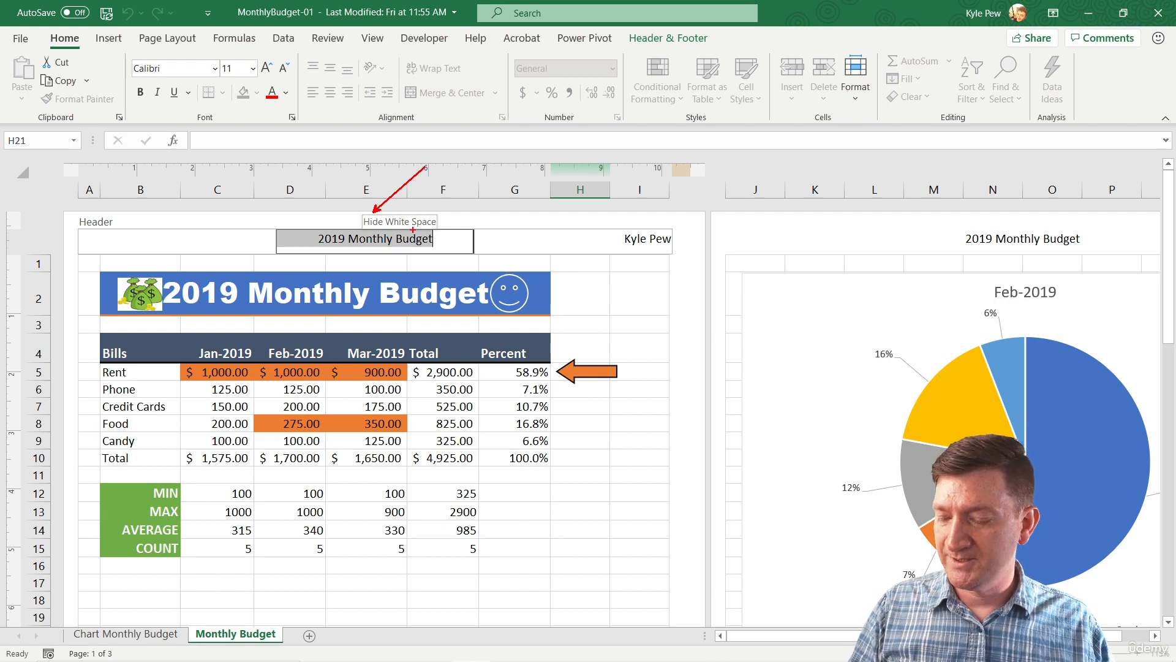
left_click(371, 210)
scroll(402, 399, "down", 1)
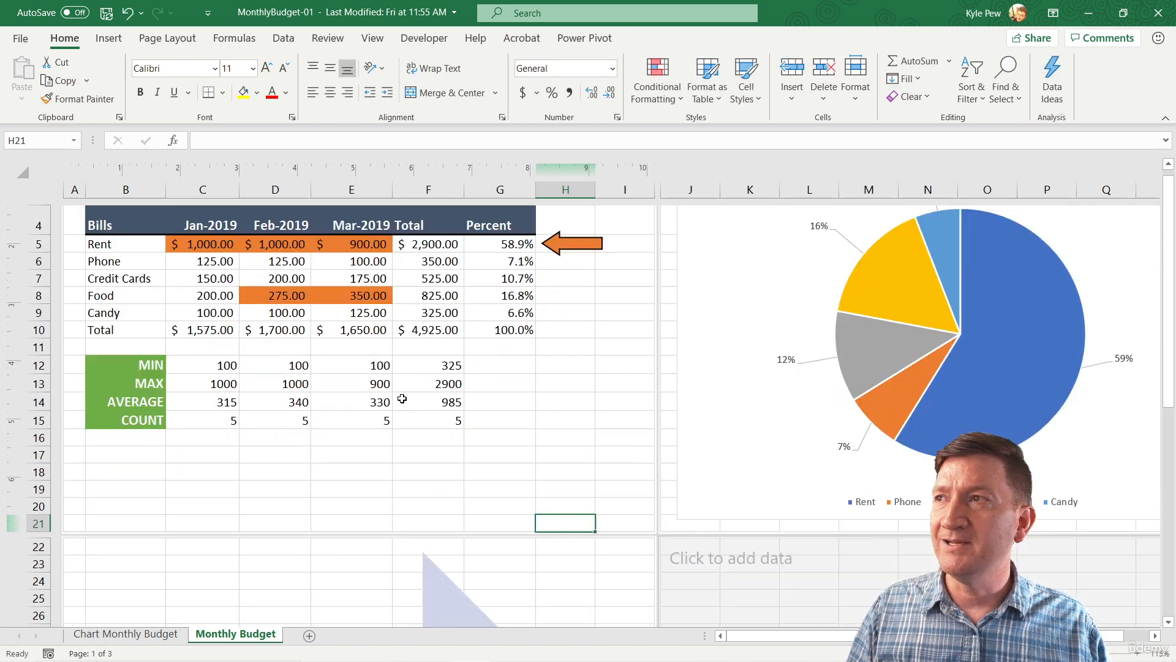
scroll(402, 399, "down", 1)
scroll(400, 399, "up", 2)
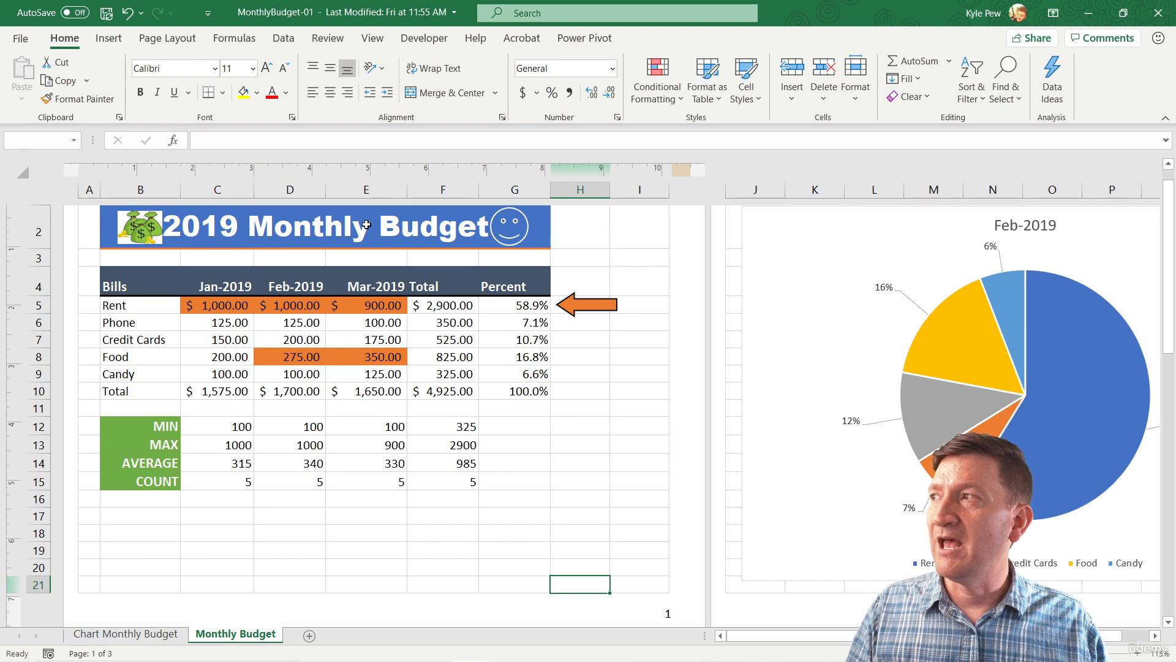
Show the white space around the pages again and check the first page's header and footer.
left_click(363, 210)
scroll(472, 376, "down", 3)
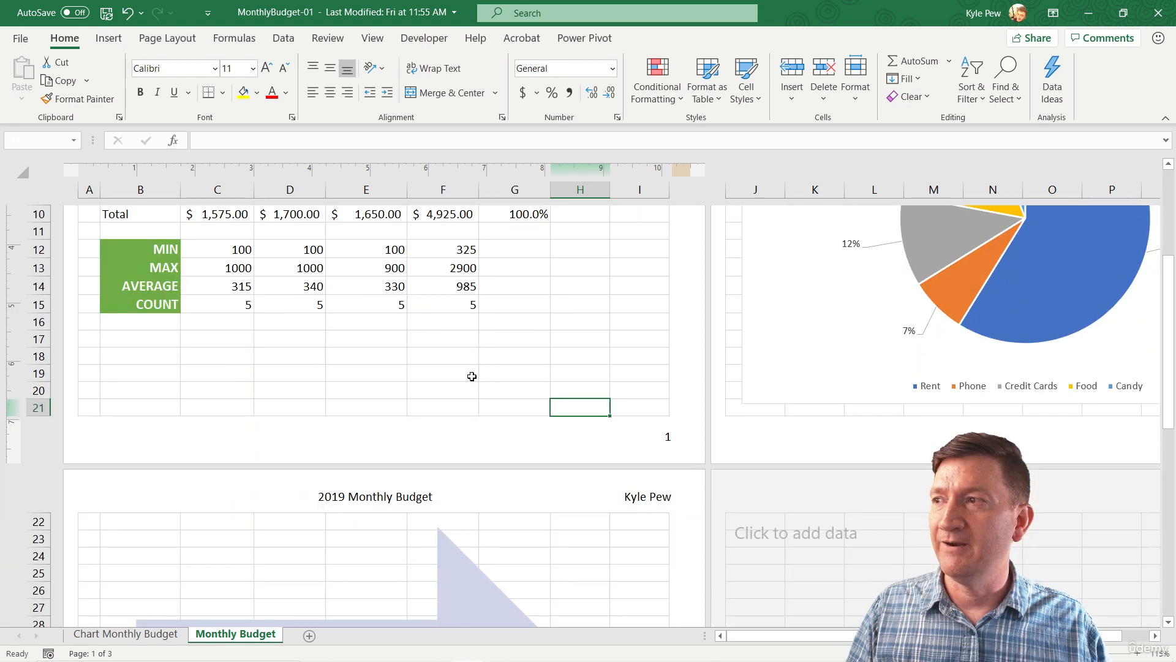
scroll(472, 376, "up", 3)
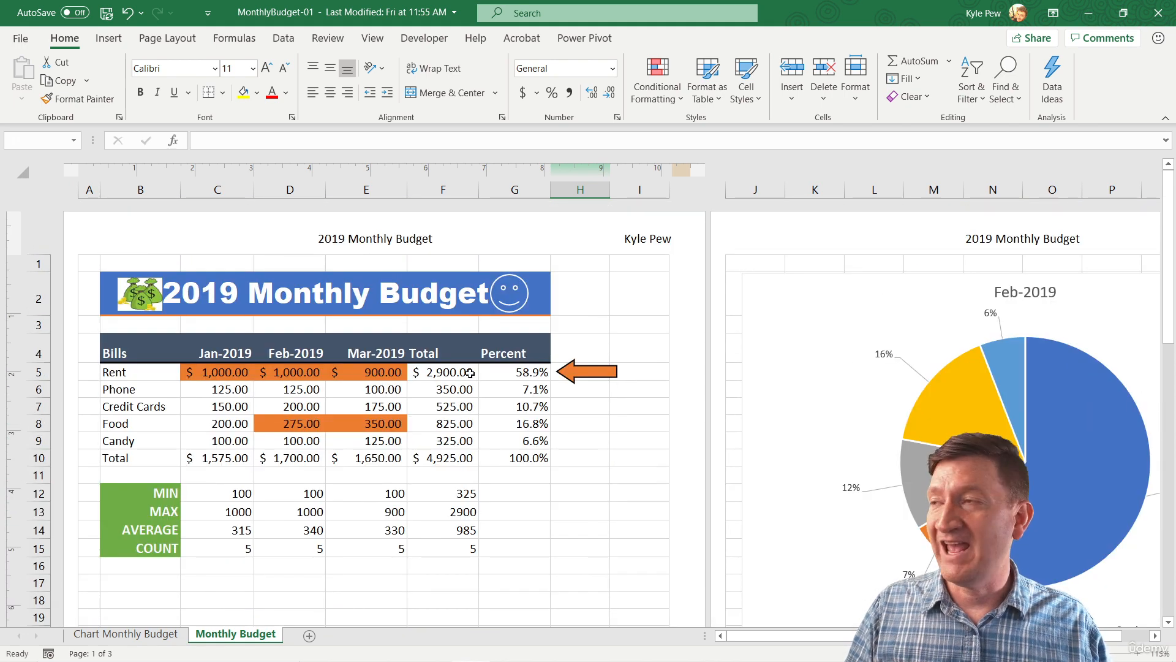